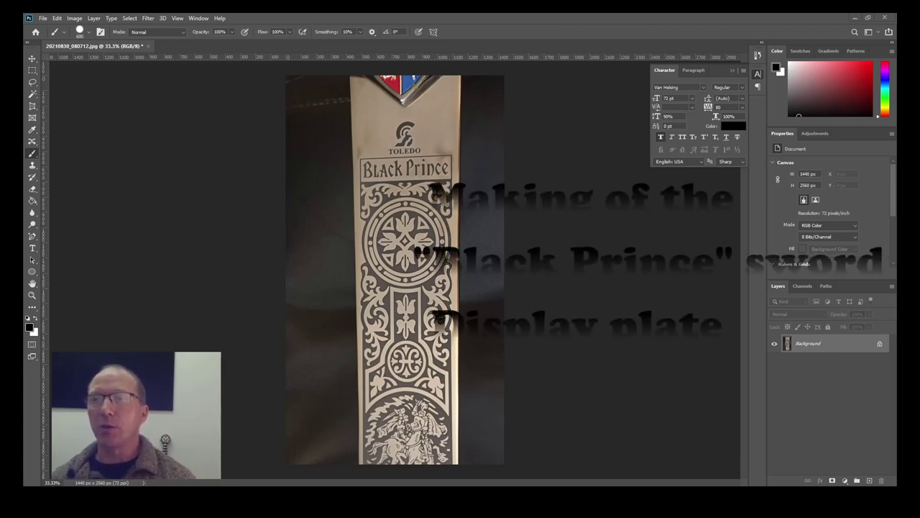
- Perspective-crop the photo to the engraved blade, from just above the "Black Prince" banner down to the horsemen, aligning the corners with the blade's edges
left_click(32, 107)
left_click(33, 106)
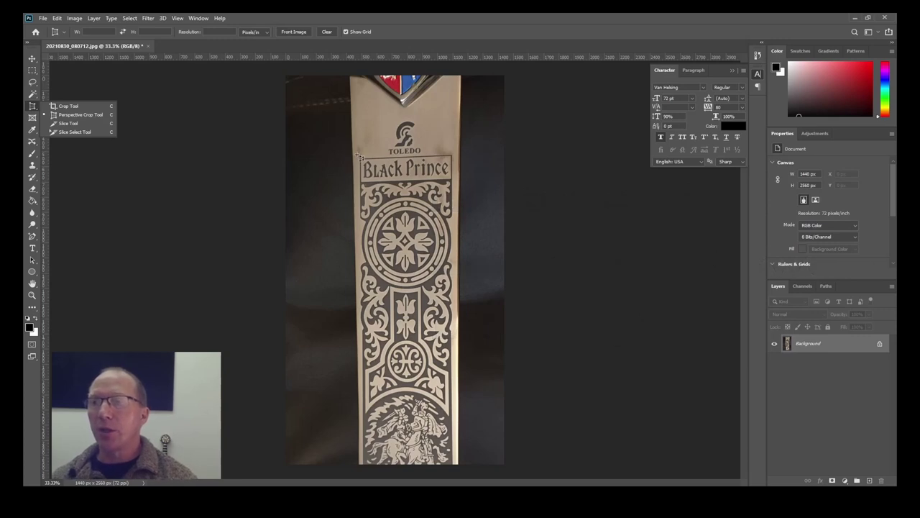
left_click_drag(356, 154, 458, 434)
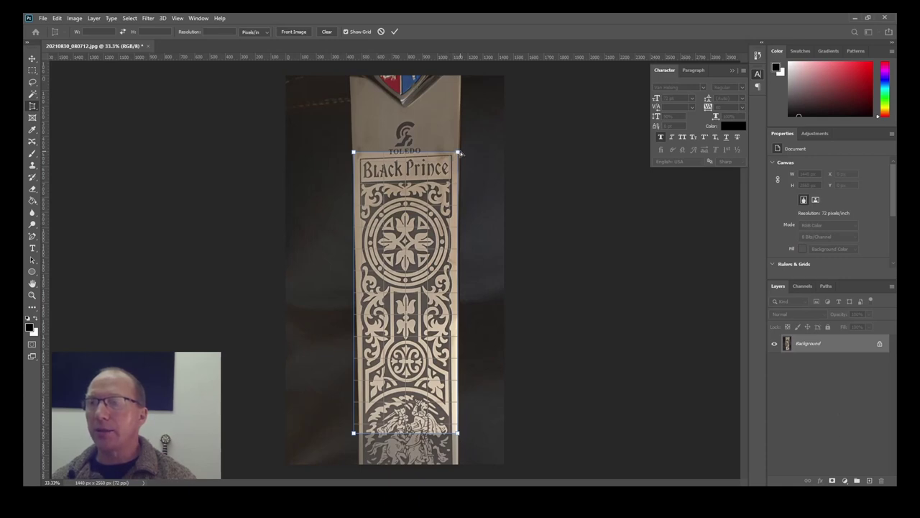
left_click_drag(460, 154, 459, 150)
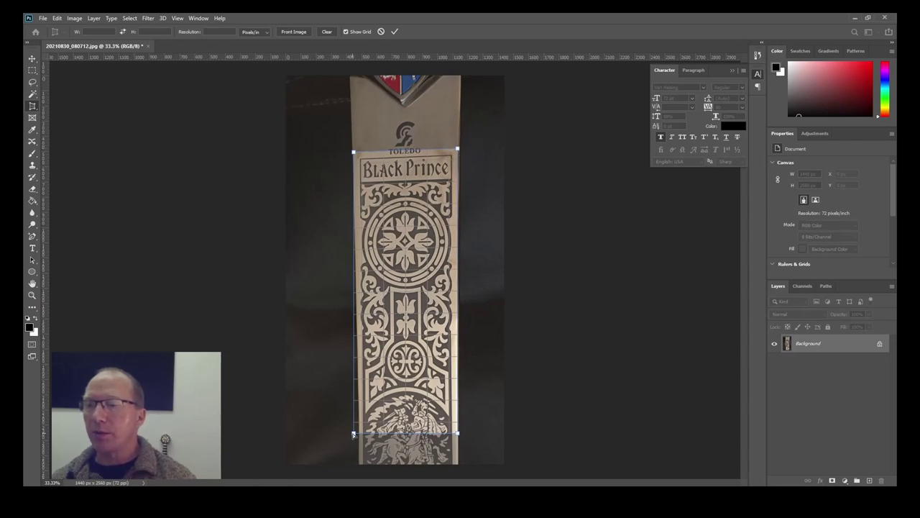
left_click_drag(353, 433, 359, 432)
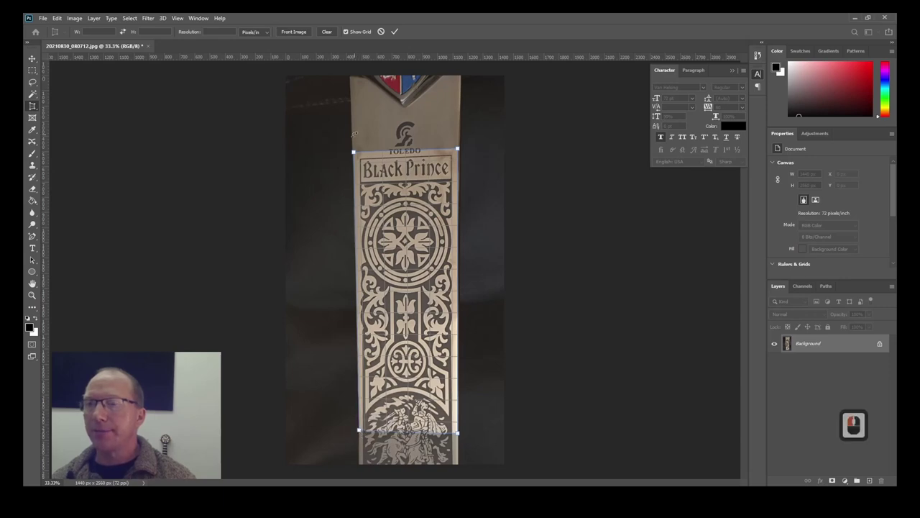
left_click_drag(355, 151, 355, 153)
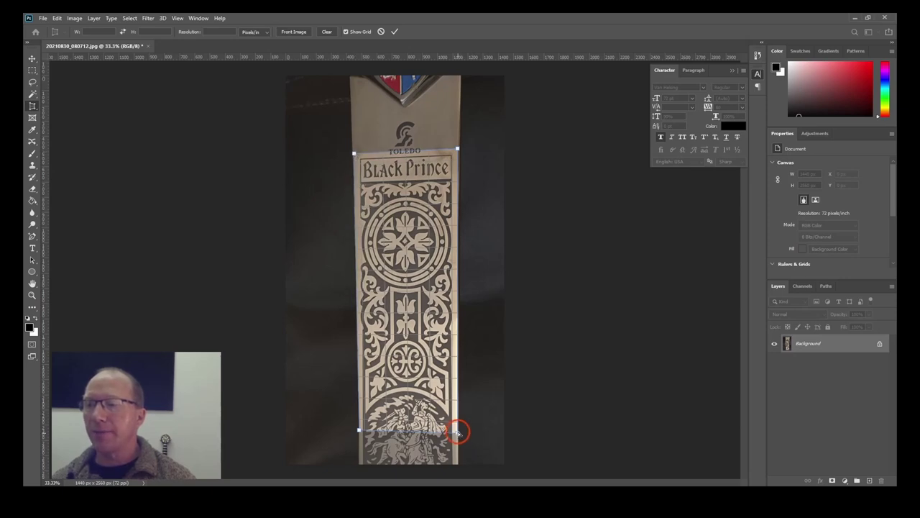
left_click_drag(458, 432, 456, 430)
key("Return")
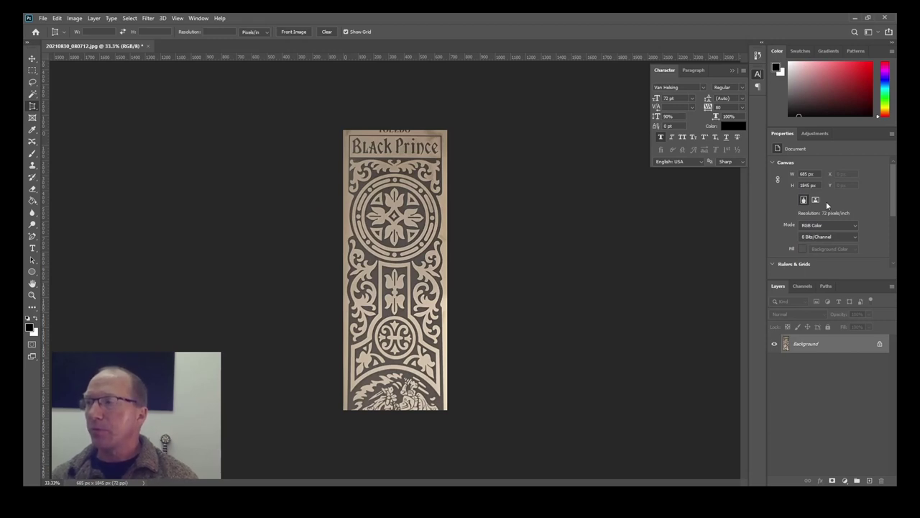
- Add a Curves adjustment layer and move its black and white points inward to increase the engraving's contrast
left_click(810, 135)
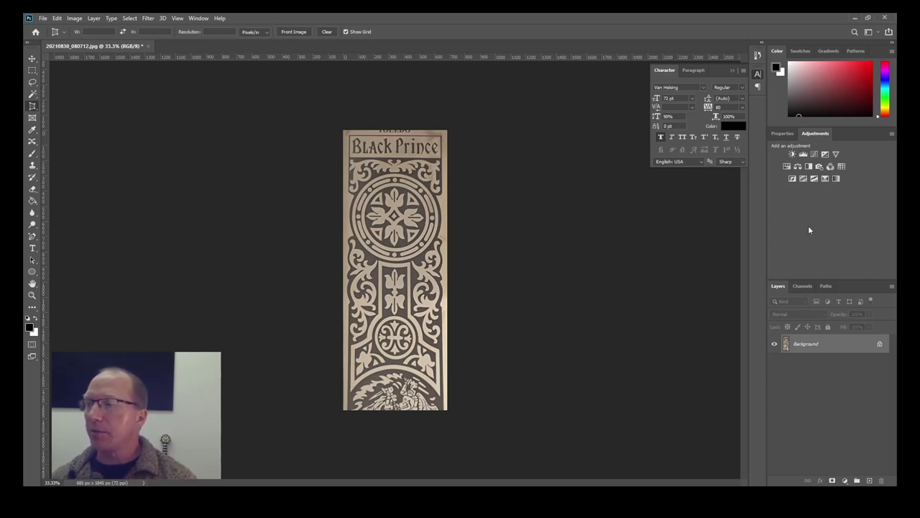
left_click(816, 154)
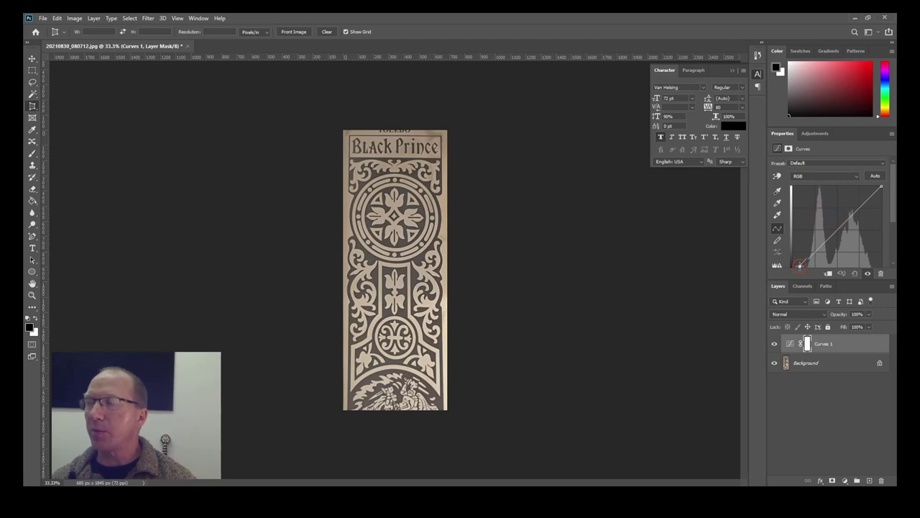
left_click_drag(800, 266, 815, 253)
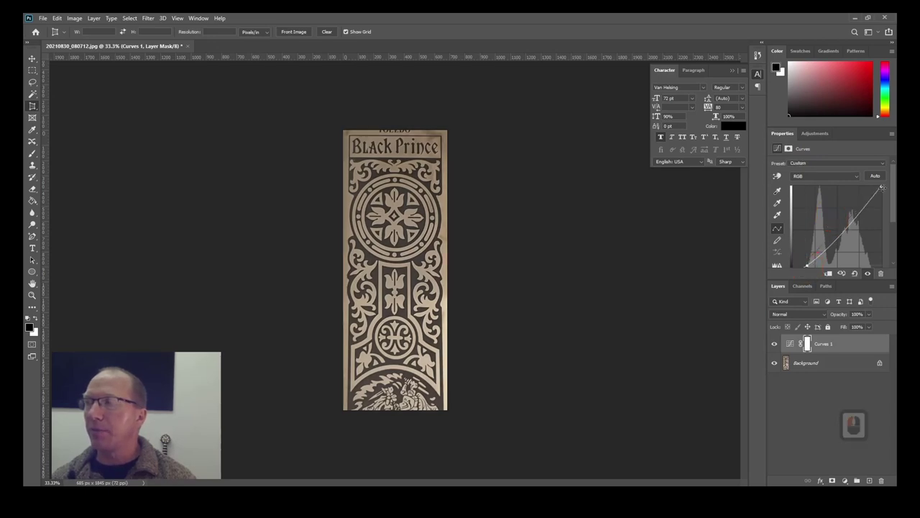
left_click_drag(879, 190, 872, 187)
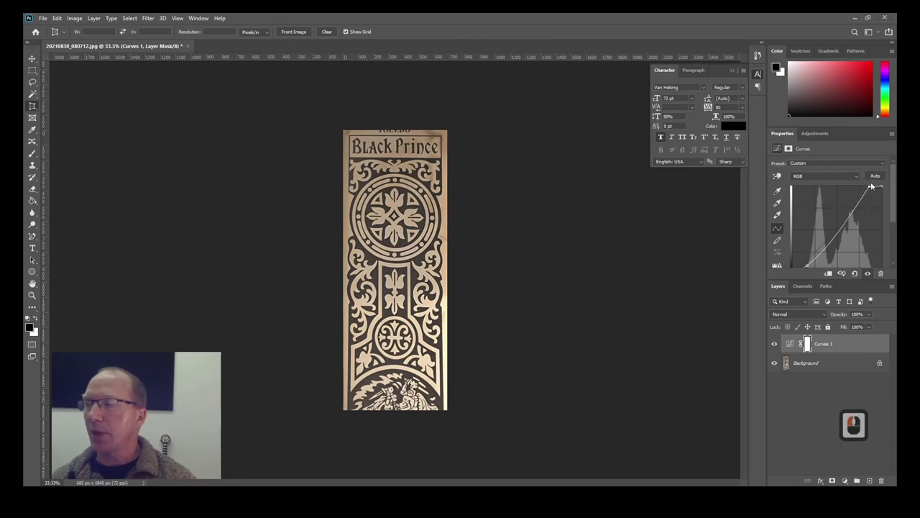
- Select the dark engraved areas of the Background layer with the Magic Wand and extend the selection with Similar
left_click(840, 359)
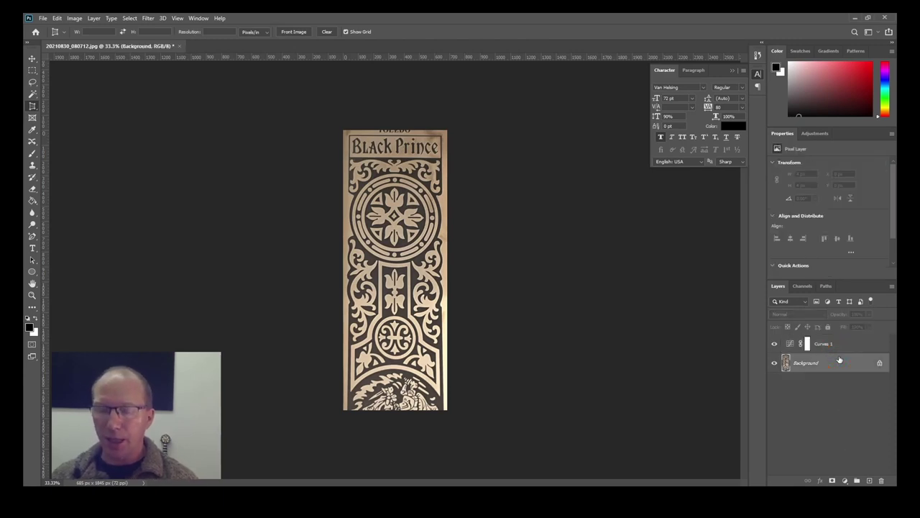
key("w")
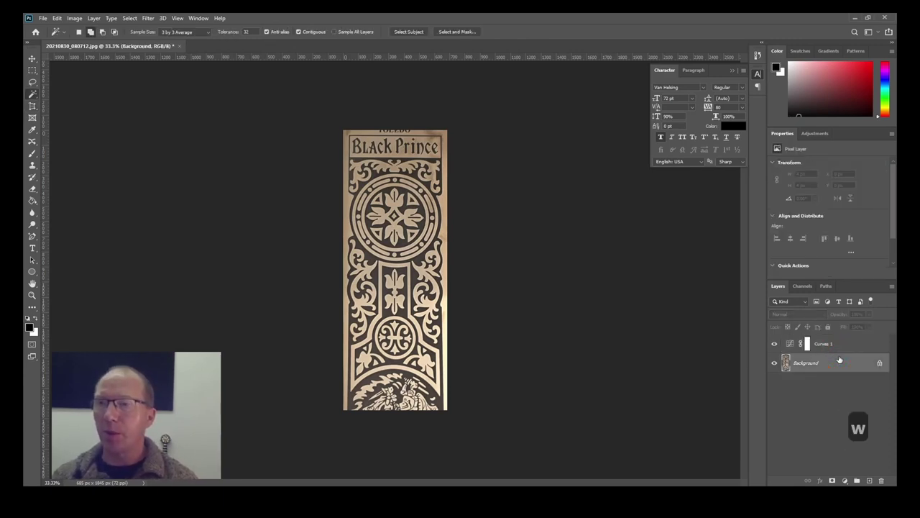
left_click(391, 273)
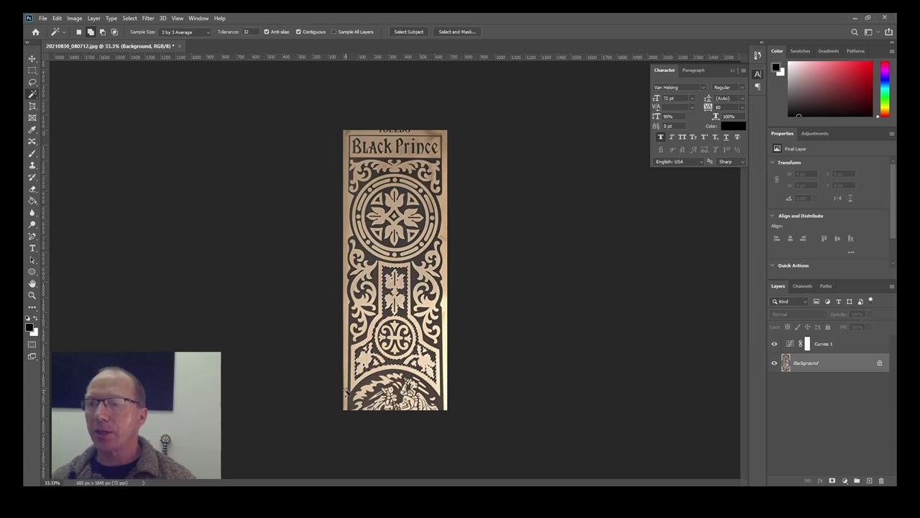
left_click(129, 19)
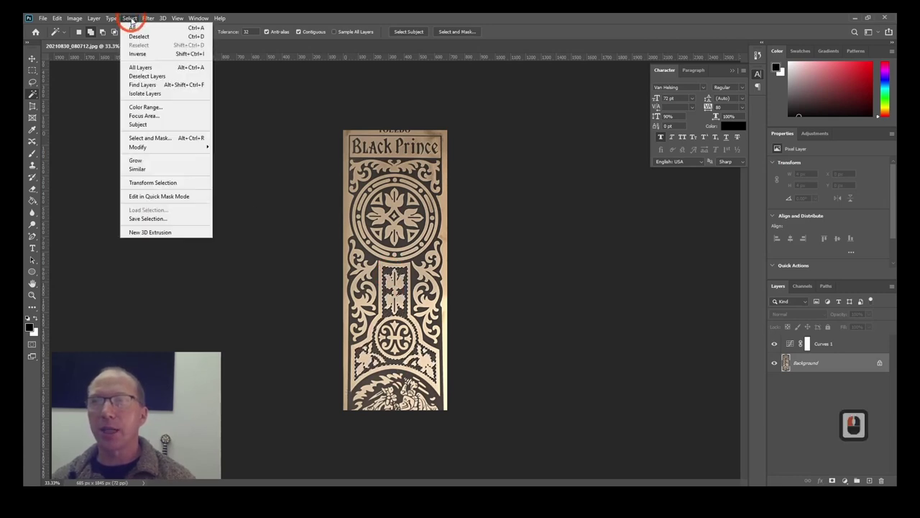
left_click(144, 171)
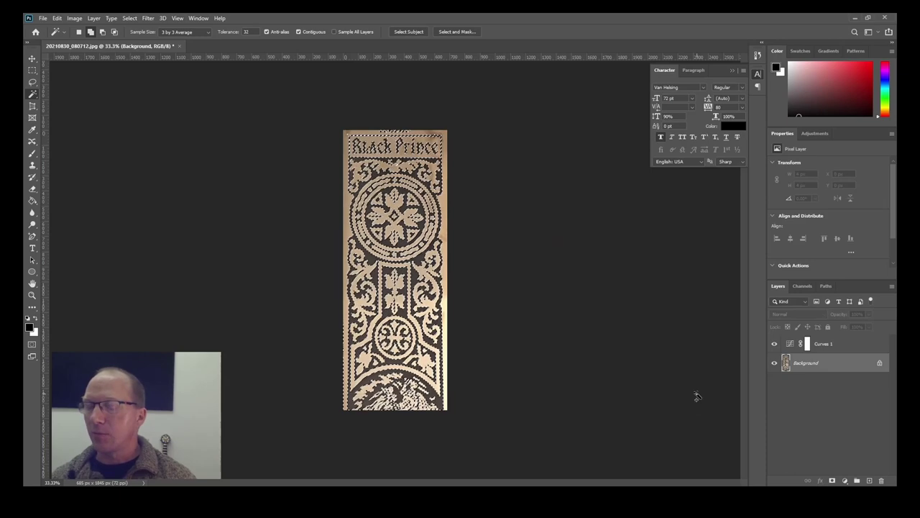
- Copy the selected dark areas to a new layer and hide the Background layer
key("ctrl+j")
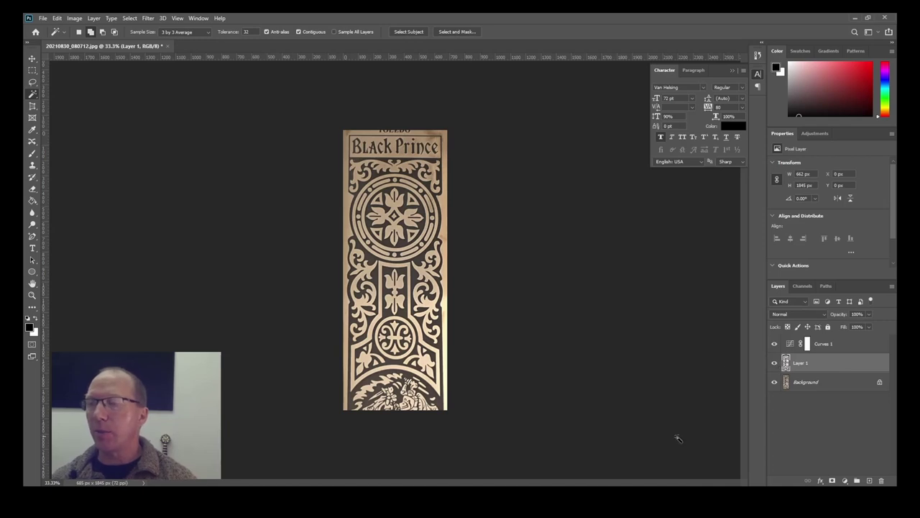
left_click(775, 381)
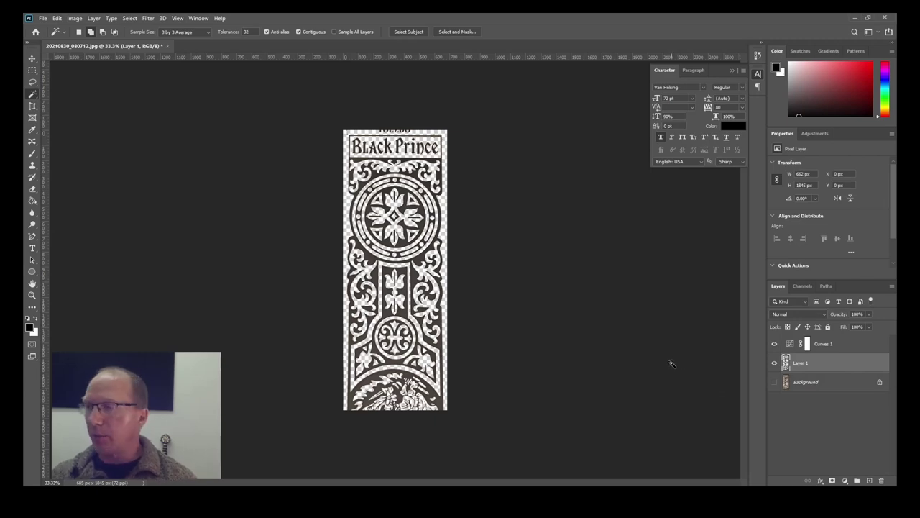
- Load Layer 1's pixels as a selection, paint the whole pattern solid black (000000) with the Brush, and deselect
key("ctrl")
left_click(787, 364, "ctrl")
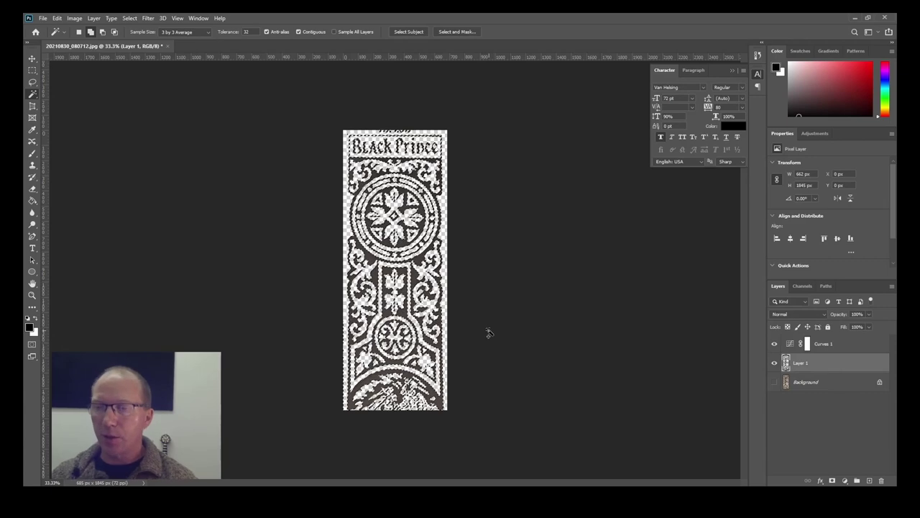
key("b")
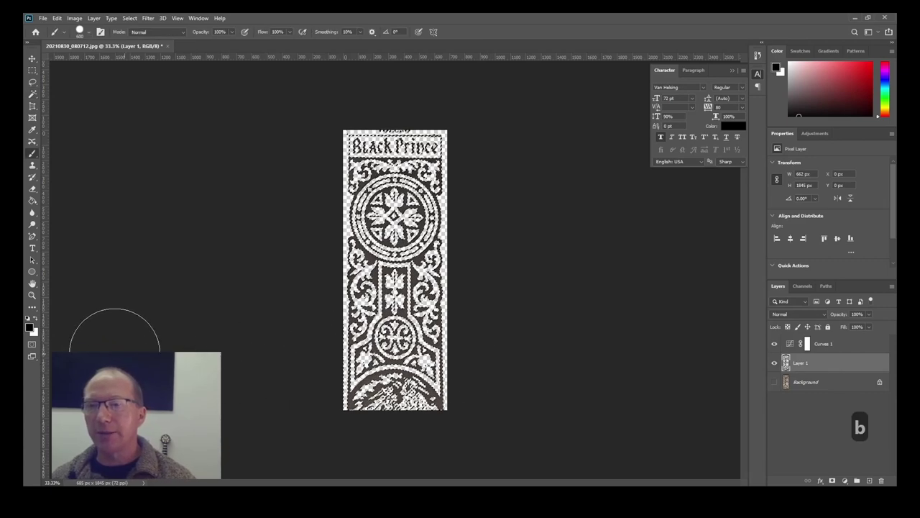
left_click(29, 327)
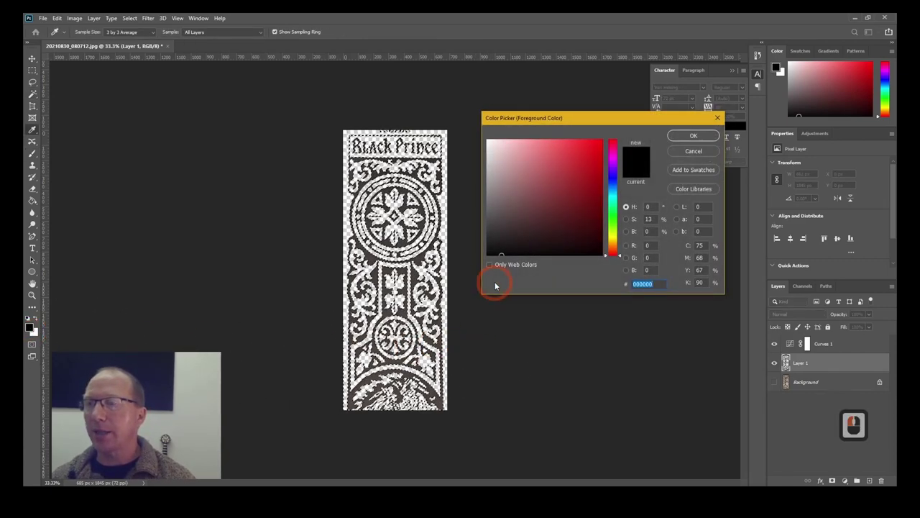
left_click(694, 135)
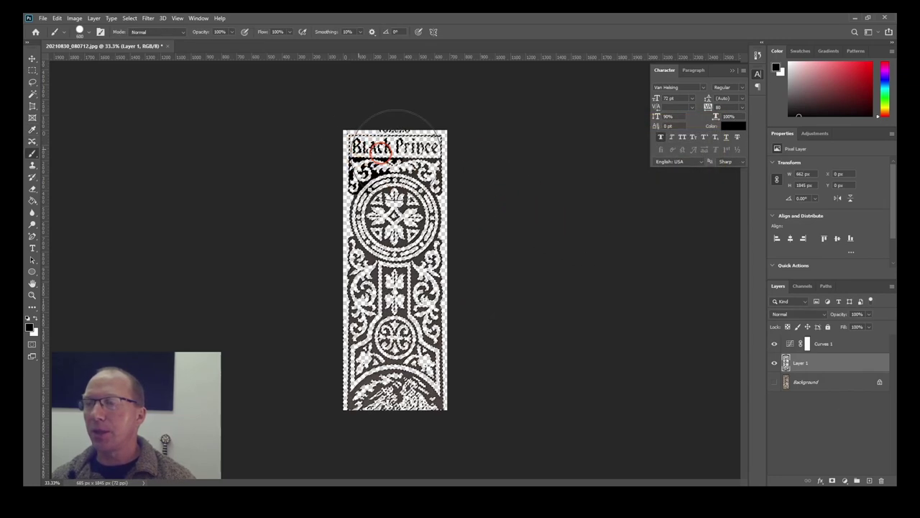
mouse_move(363, 162)
left_mouse_down()
mouse_move(360, 241)
mouse_move(468, 287)
mouse_move(456, 348)
mouse_move(411, 411)
left_mouse_up()
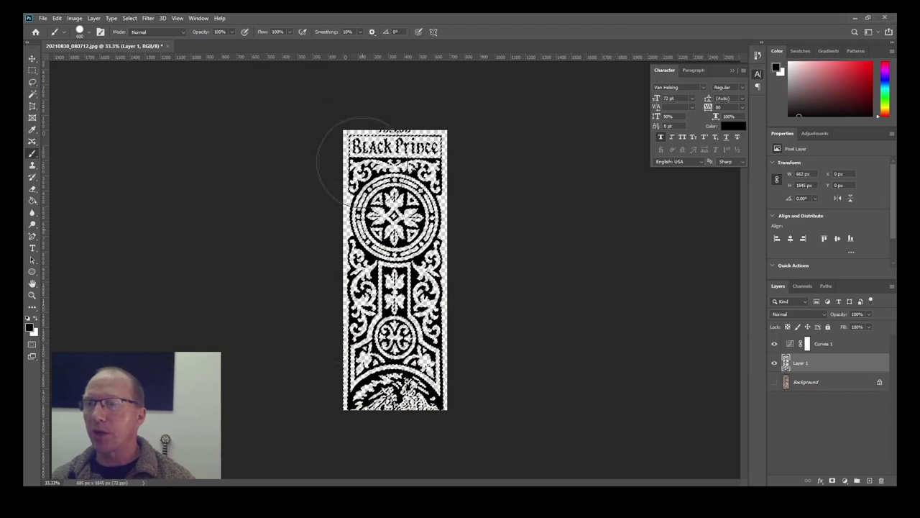
left_click_drag(461, 259, 521, 296)
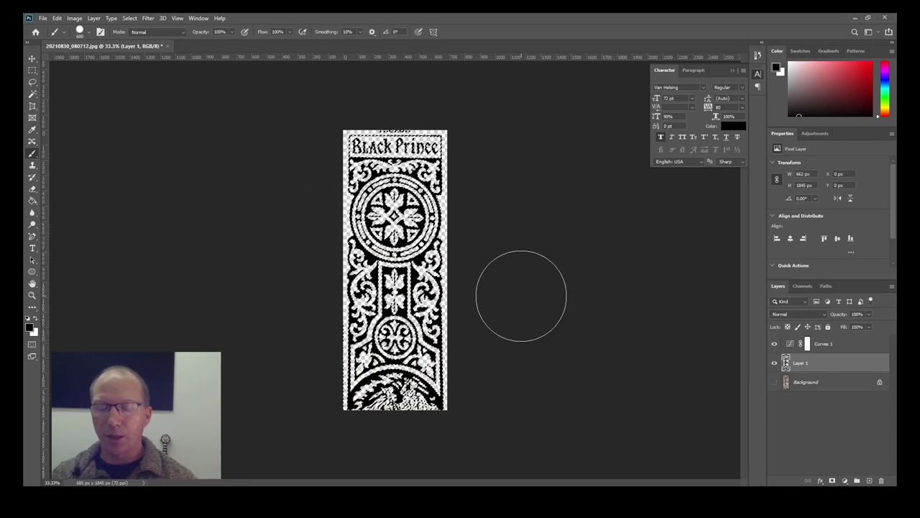
key("ctrl+d")
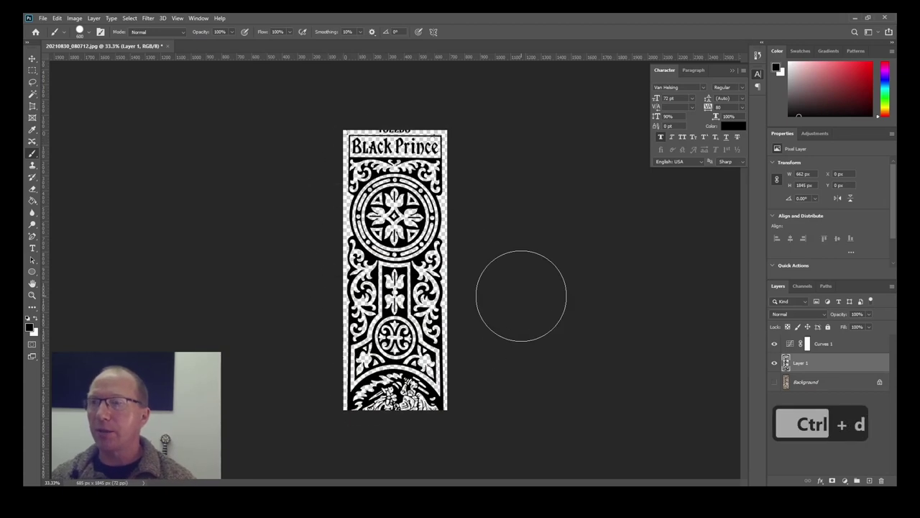
- Add a layer mask to Layer 1 and paint out the cut-off TOLEDO lettering above the "Black Prince" banner in black
left_click(833, 481)
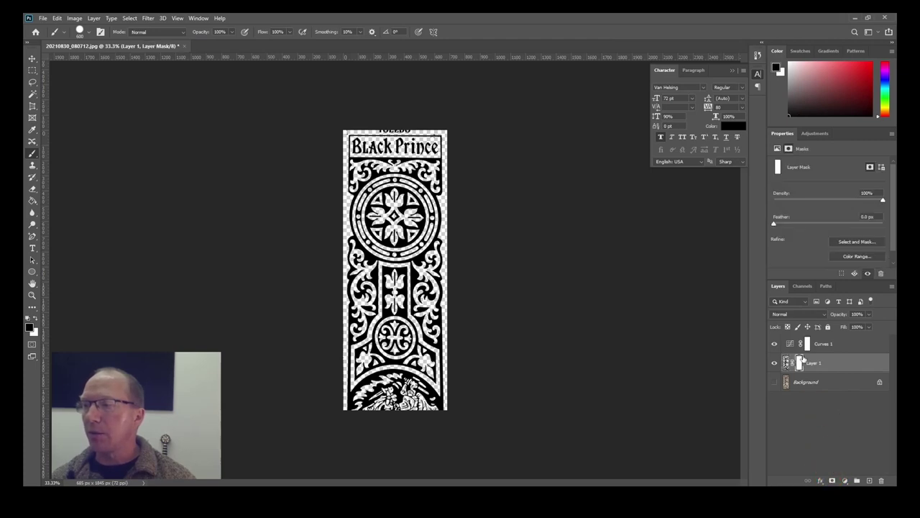
key("bracketleft")
key("bracketleft")
key("bracketleft")
key("bracketleft")
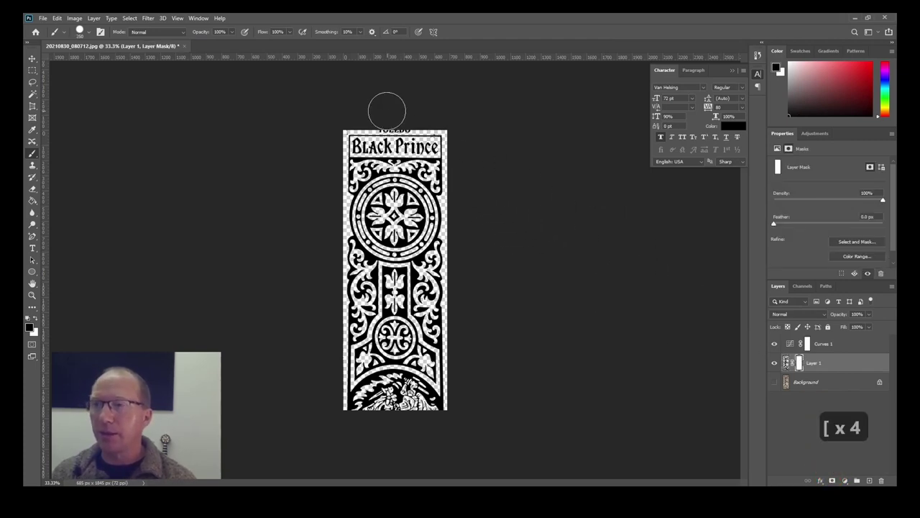
left_click(388, 125, "ctrl")
left_click(387, 125, "ctrl")
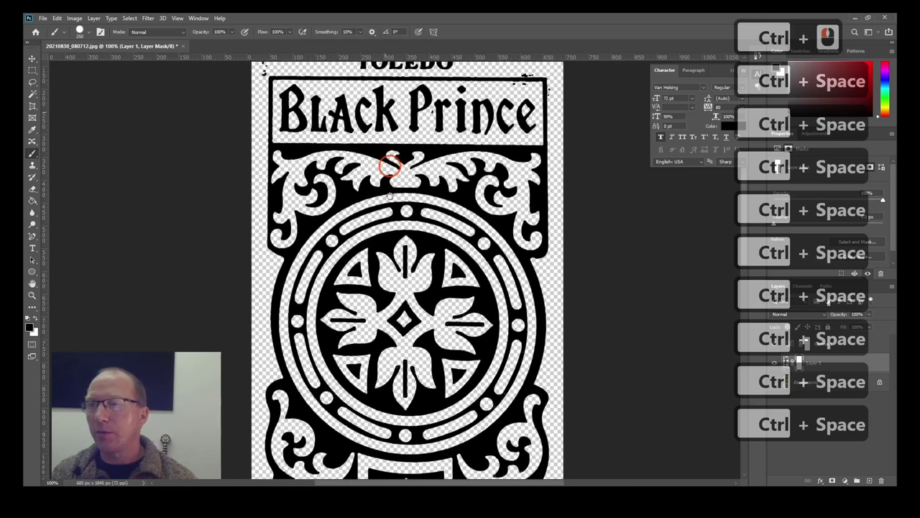
key("bracketleft")
key("bracketleft")
key("bracketleft")
key("bracketleft")
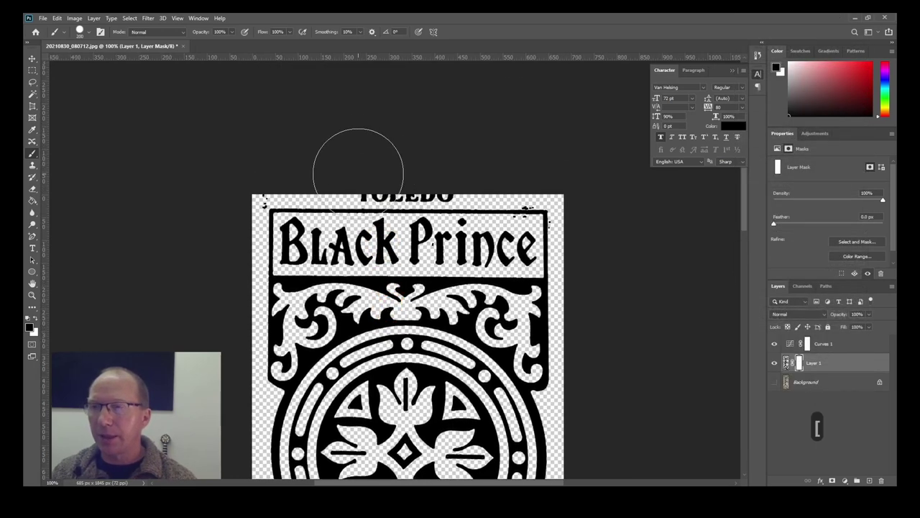
left_click_drag(355, 172, 523, 174)
left_click(527, 180)
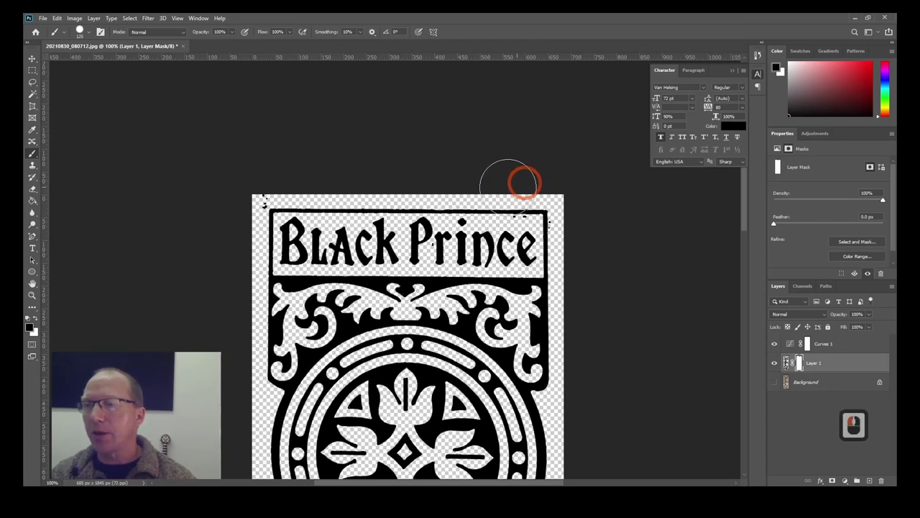
- Mask out the stray specks outside the banner's upper left and upper right corners, using a smaller brush
left_click_drag(257, 166, 279, 167)
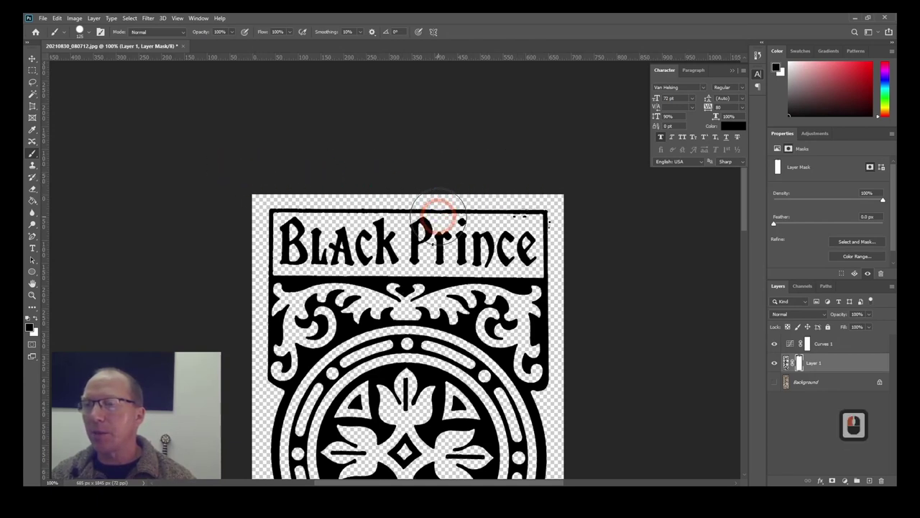
key("bracketleft")
key("bracketleft")
key("bracketleft")
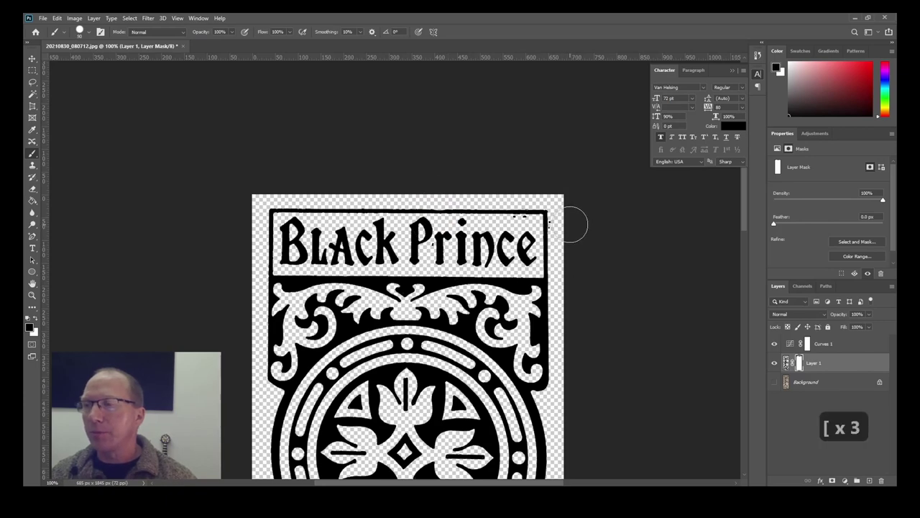
mouse_move(571, 222)
left_mouse_down()
mouse_move(547, 229)
mouse_move(518, 219)
left_mouse_up()
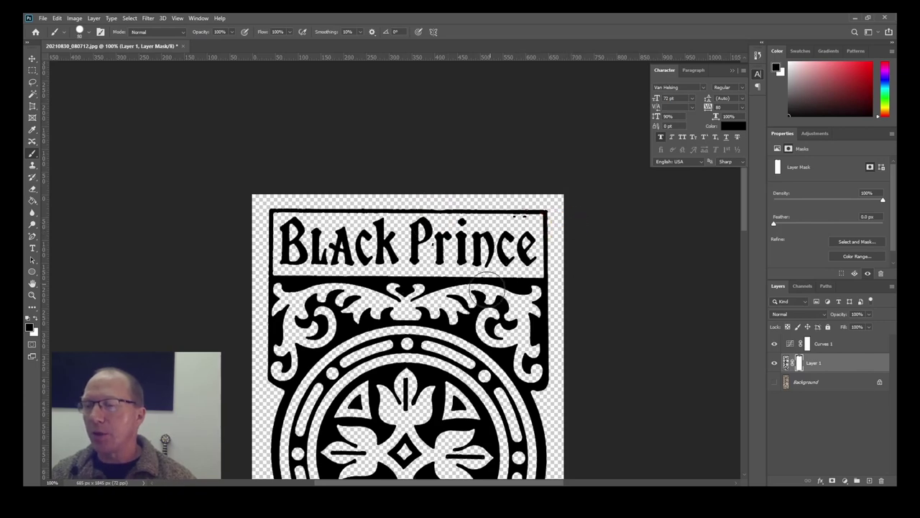
- Mask out the ragged remnants along the image's left edge beside the lower pattern, and make Layer 1's pixels active instead of its mask
scroll(446, 381, "down", 18)
scroll(398, 363, "down", 10)
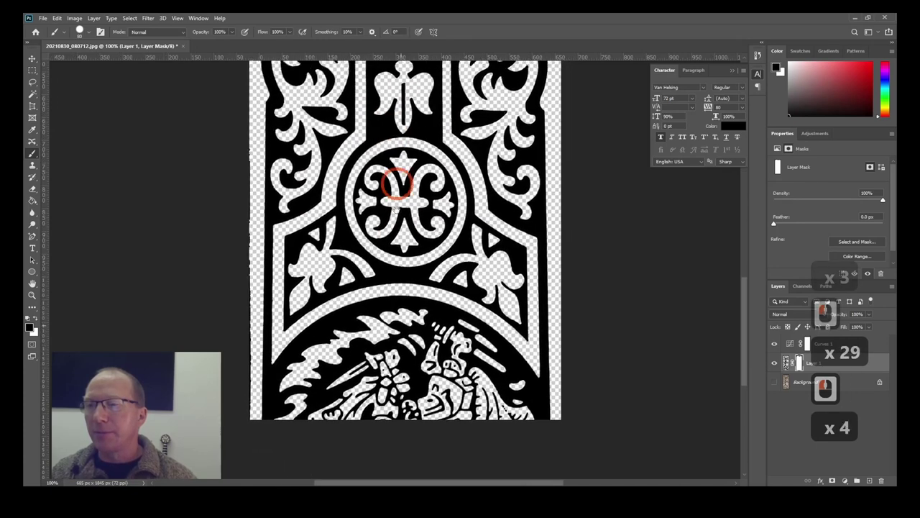
mouse_move(229, 107)
left_mouse_down()
mouse_move(238, 102)
mouse_move(238, 402)
left_mouse_up()
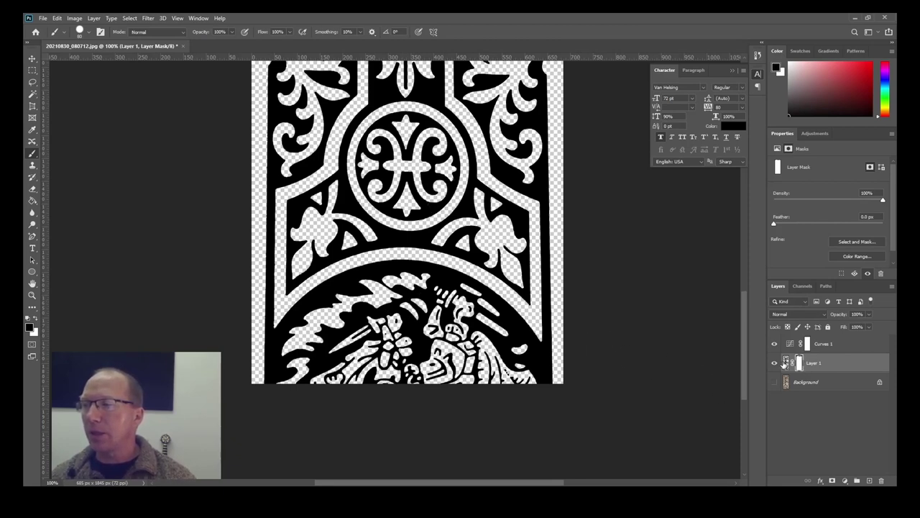
left_click(787, 362)
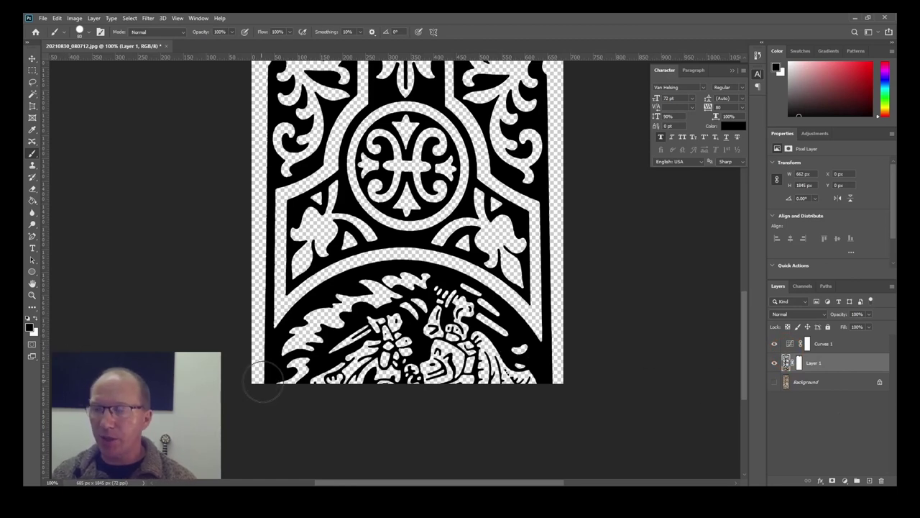
- Paint the area beneath the lowest arch solid black on Layer 1 with a 150 px brush, covering the cut-off figure engraving
key("bracketright")
key("bracketright")
key("bracketright")
key("bracketright")
mouse_move(298, 355)
left_mouse_down()
mouse_move(375, 302)
mouse_move(432, 300)
mouse_move(474, 322)
mouse_move(512, 379)
mouse_move(398, 350)
mouse_move(306, 380)
mouse_move(353, 383)
left_mouse_up()
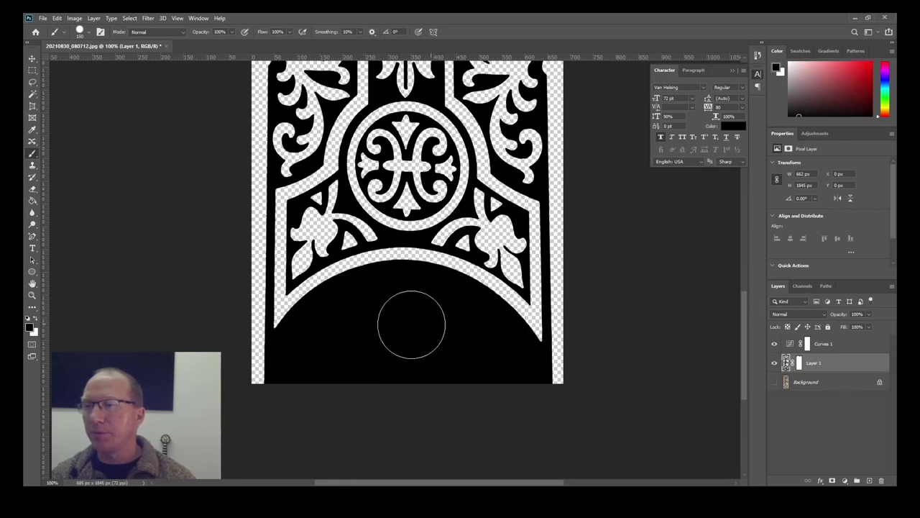
mouse_move(411, 324)
left_mouse_down()
mouse_move(411, 350)
mouse_move(405, 328)
left_mouse_up()
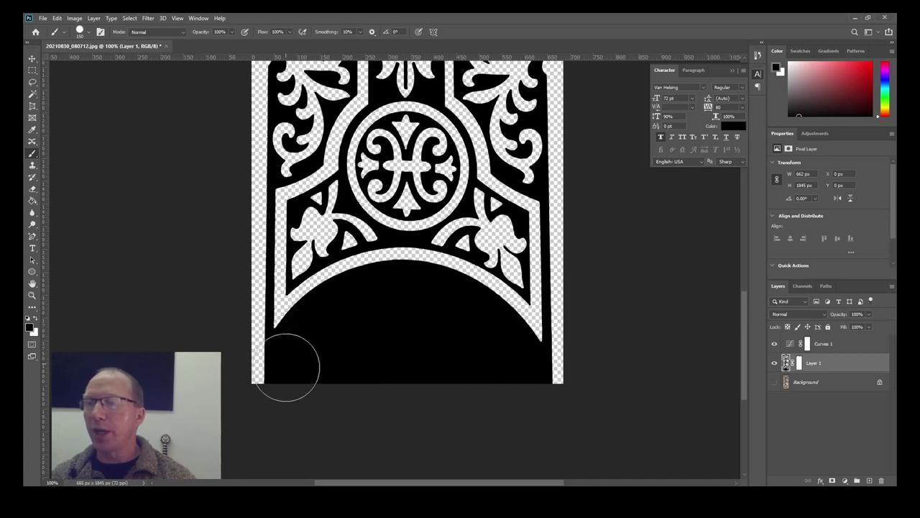
- Mask out a round-topped area beneath the lowest arch on Layer 1's mask with a 600 px brush, leaving an even black border
left_click(799, 363)
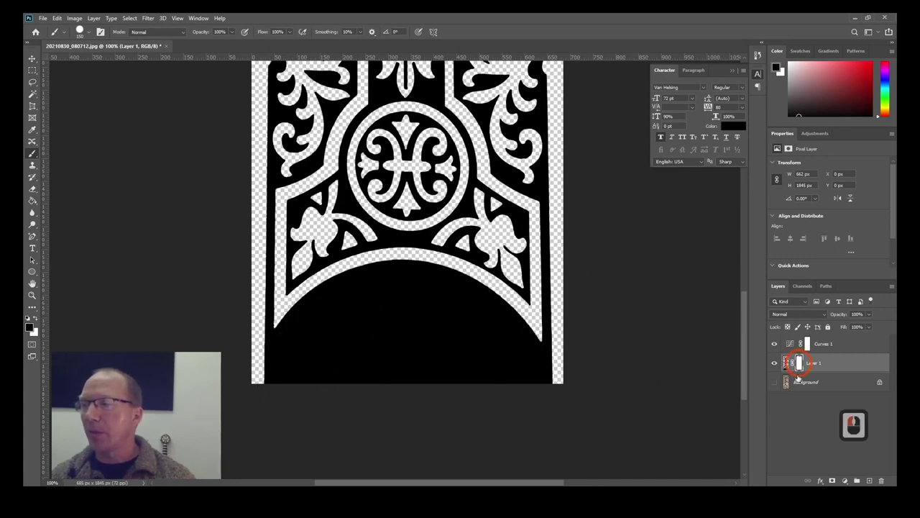
key("bracketright")
key("bracketright")
key("bracketright")
key("bracketright")
key("bracketright")
key("bracketright")
key("bracketright")
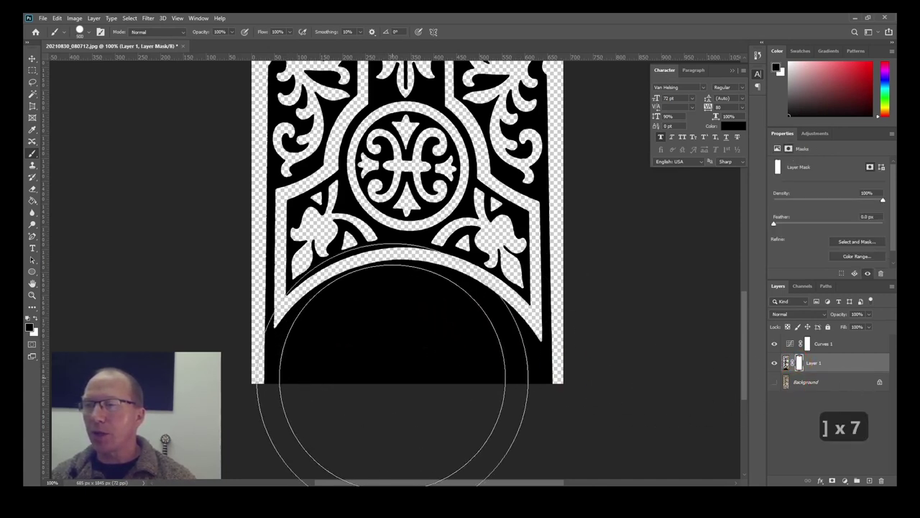
key("bracketright")
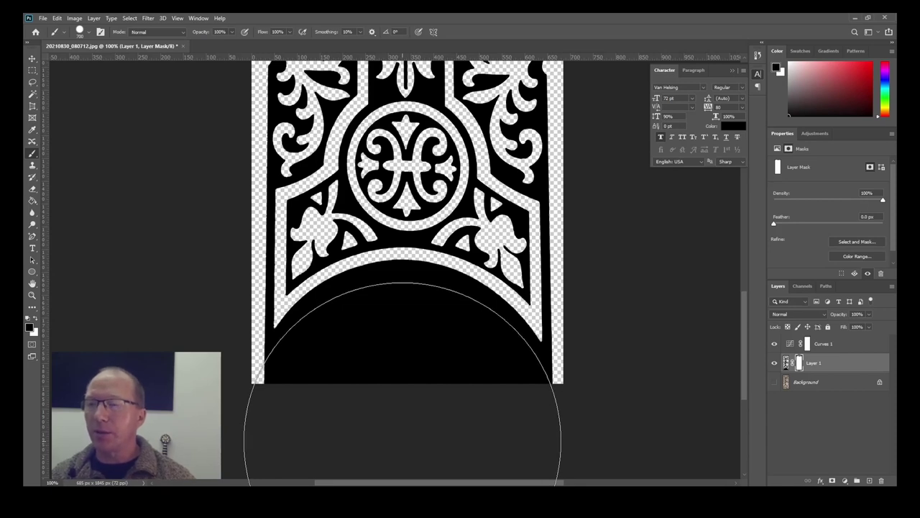
key("bracketleft")
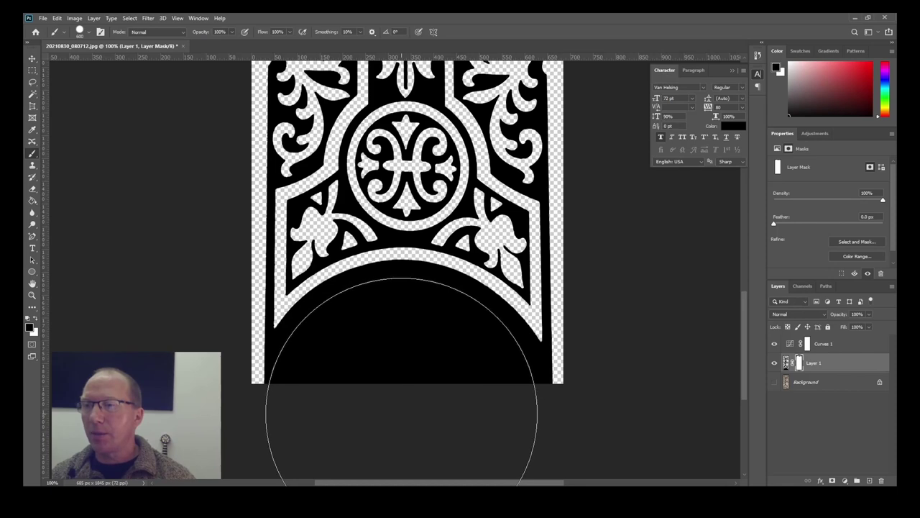
left_click(399, 413)
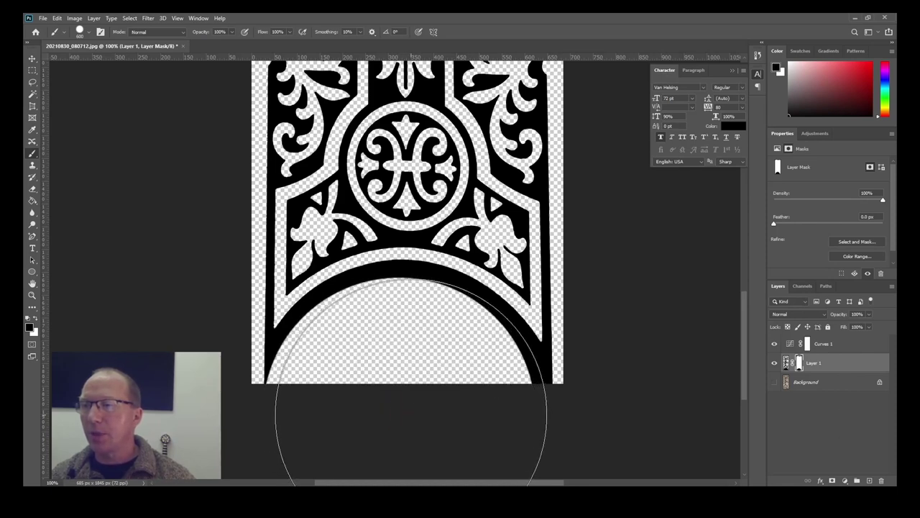
left_click(407, 413)
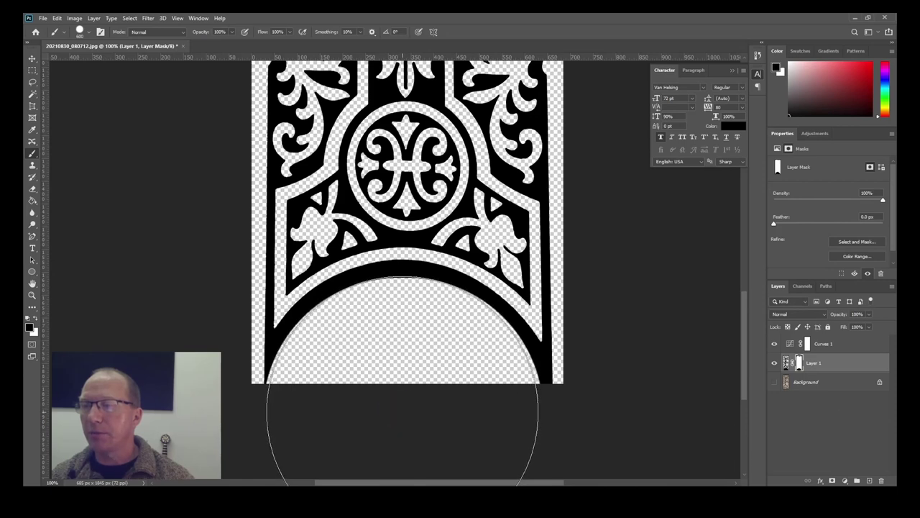
left_click(407, 415)
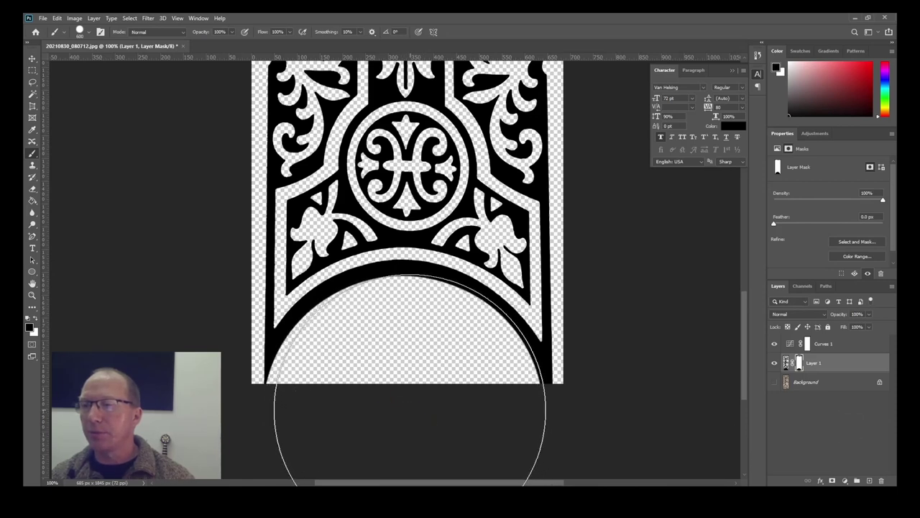
mouse_move(407, 414)
left_mouse_down()
mouse_move(412, 437)
mouse_move(408, 413)
mouse_move(417, 450)
mouse_move(414, 424)
left_mouse_up()
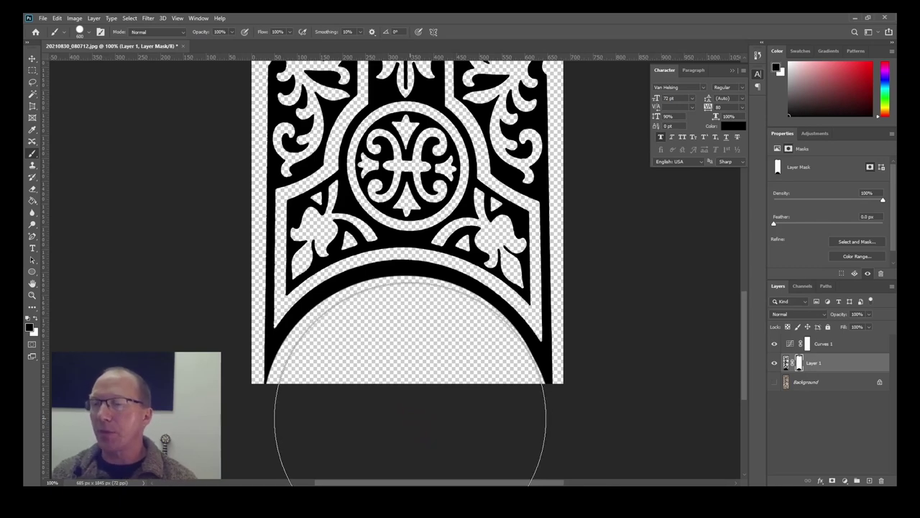
left_click(422, 335, "ctrl+alt")
left_click(421, 335, "ctrl+alt")
left_click(422, 335, "ctrl+alt")
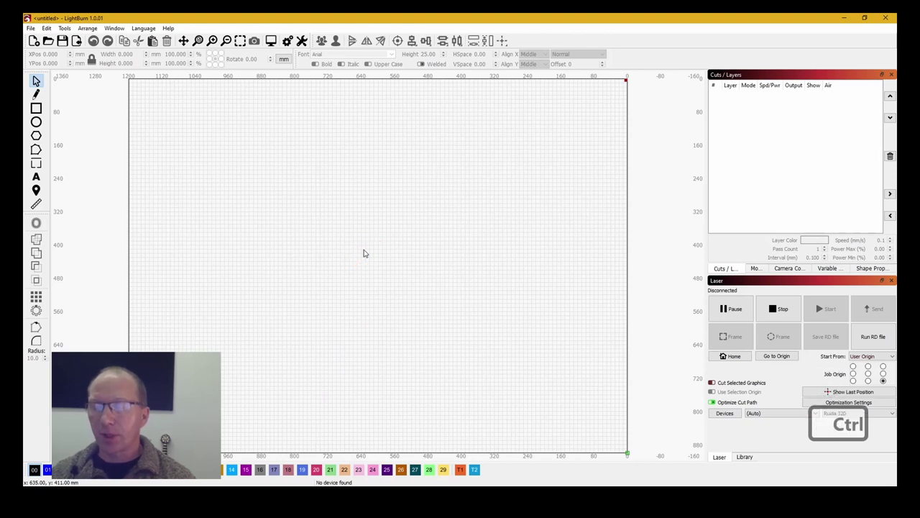
- In LightBurn, import B Prince.jpg from the Sword folder and enable output for its Image layer
key("ctrl+i")
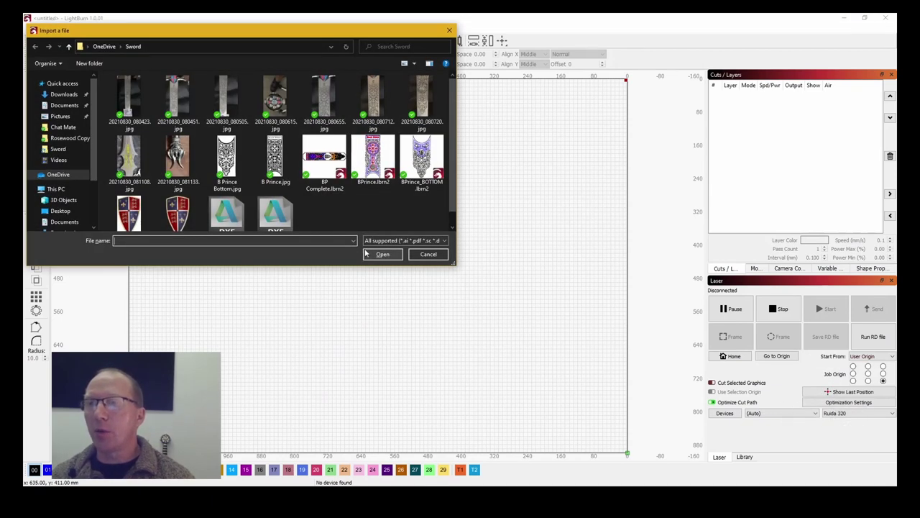
left_click(296, 188)
key("Return")
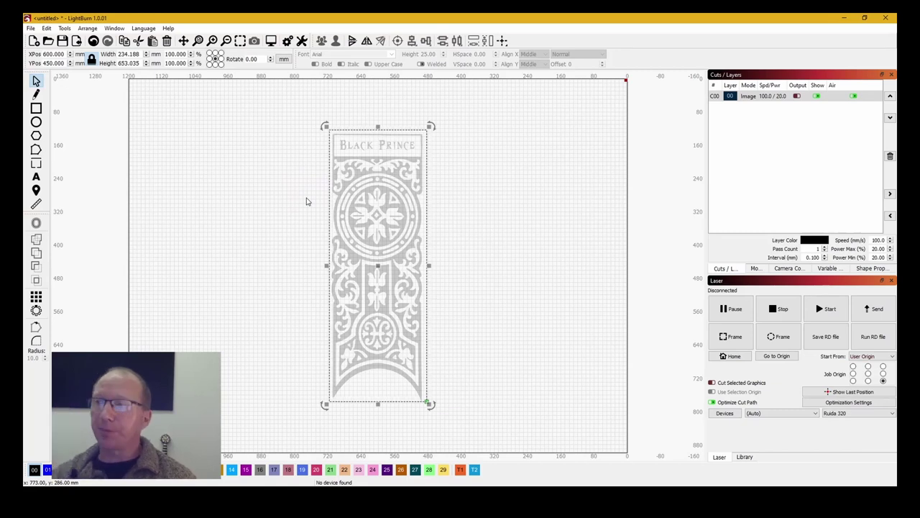
left_click(797, 96)
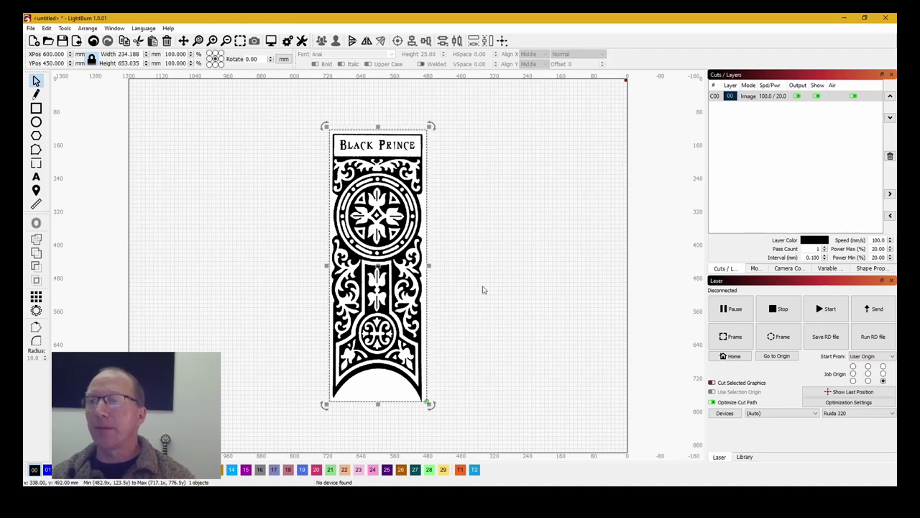
- Trace the imported Black Prince image into vector outlines with the default trace settings, checking the medallion and banner in the preview
right_click(394, 283)
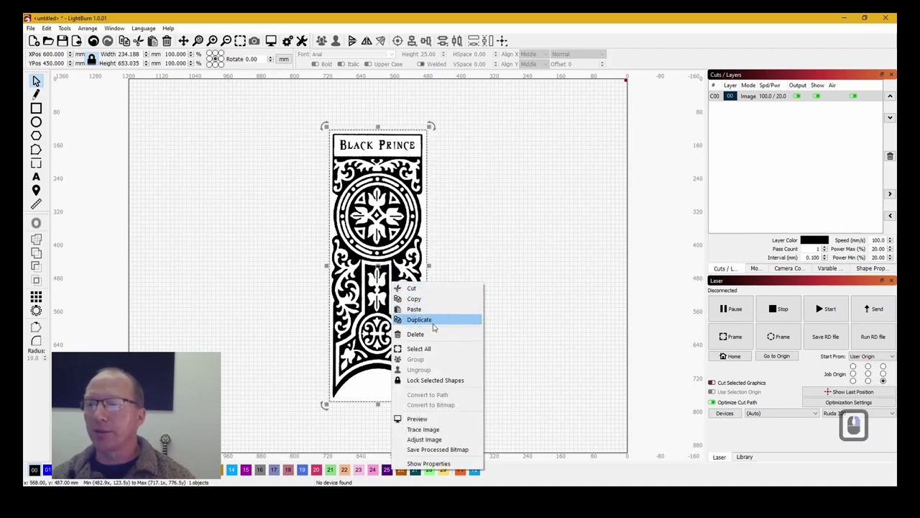
left_click(425, 430)
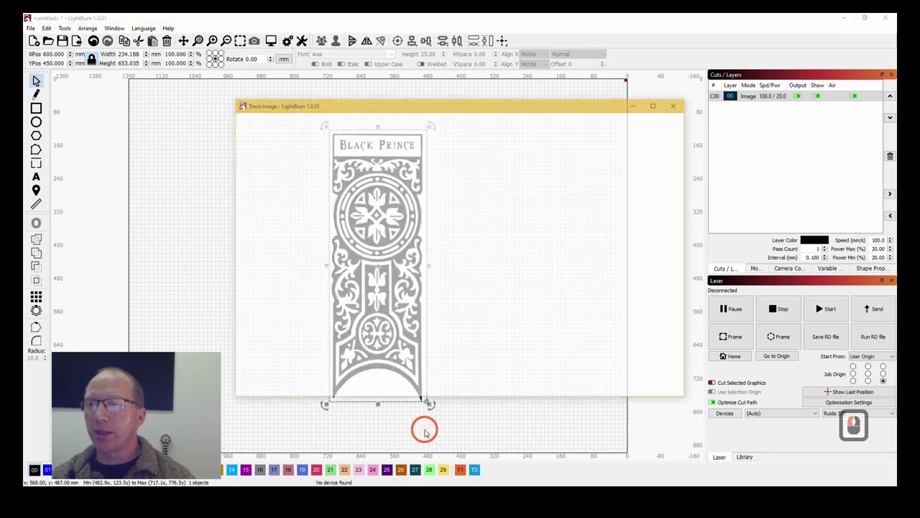
scroll(454, 275, "up", 8)
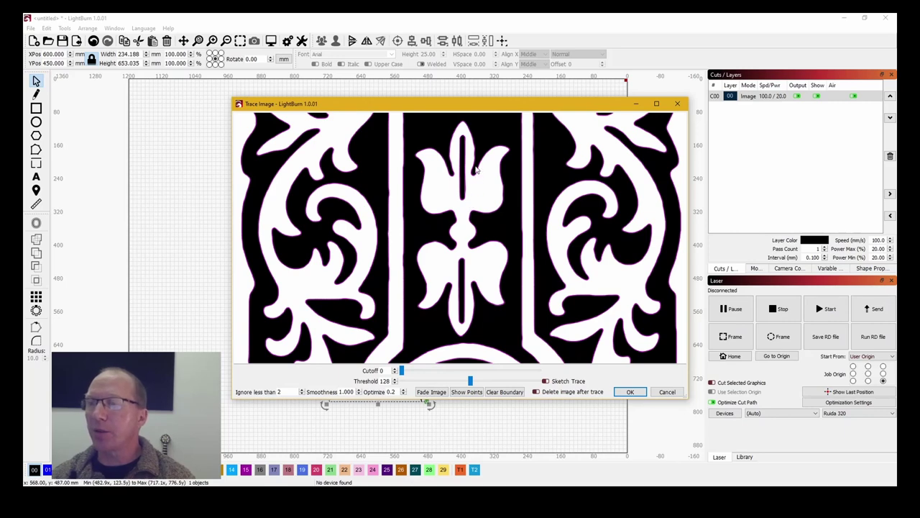
mouse_move(476, 169)
left_mouse_down()
mouse_move(448, 349)
mouse_move(455, 219)
left_mouse_up()
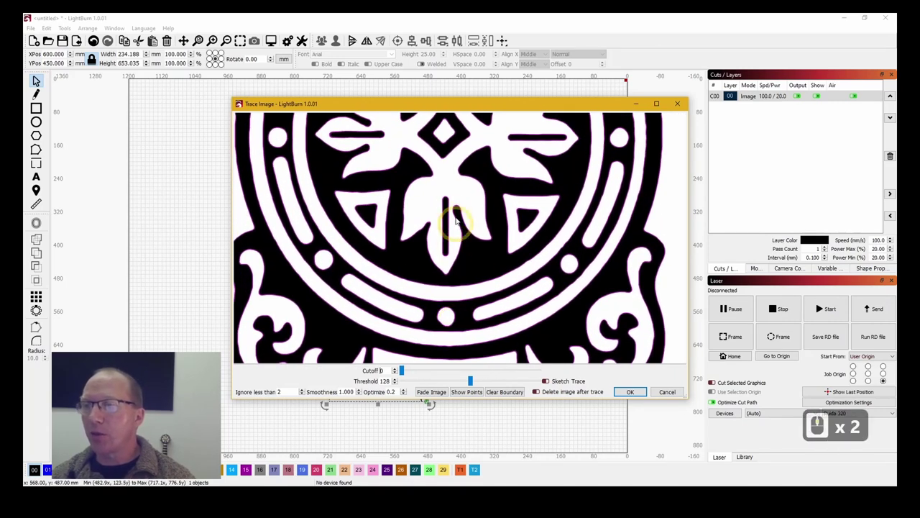
left_click_drag(466, 180, 462, 278)
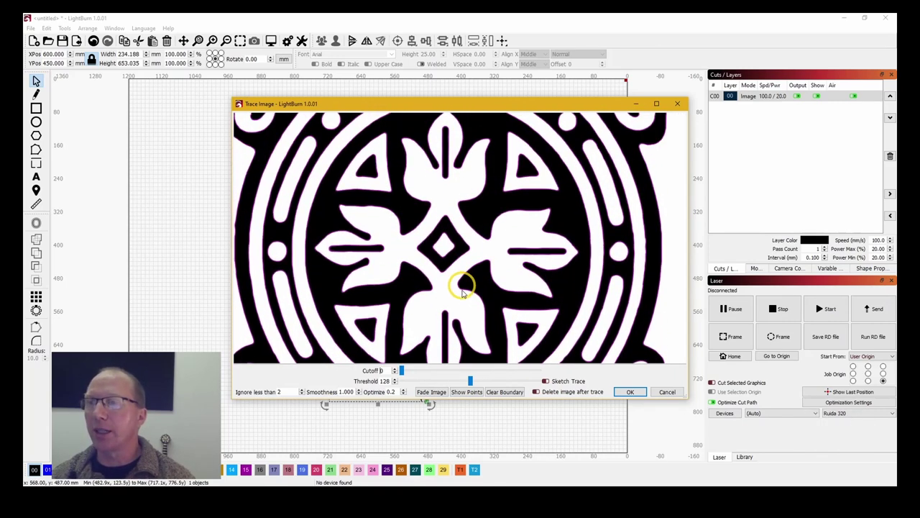
scroll(473, 288, "down", 5)
scroll(474, 286, "up", 5)
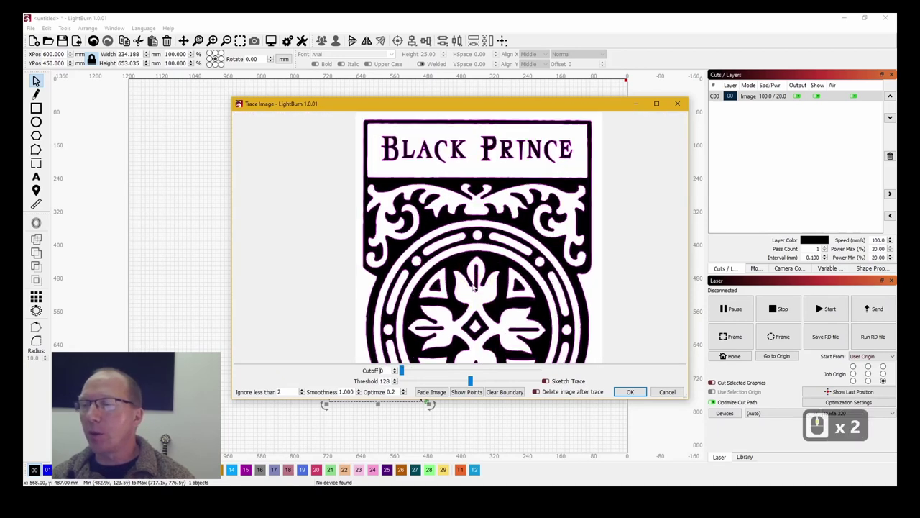
scroll(473, 288, "down", 3)
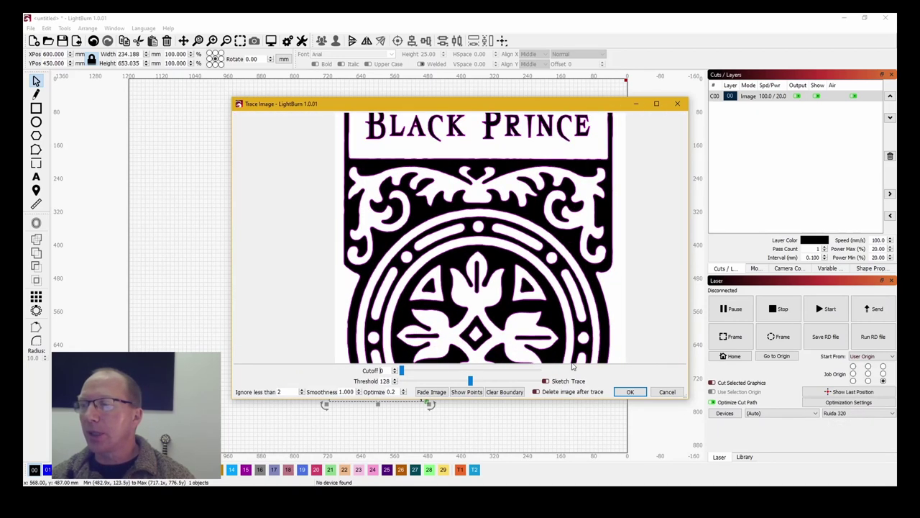
left_click(630, 391)
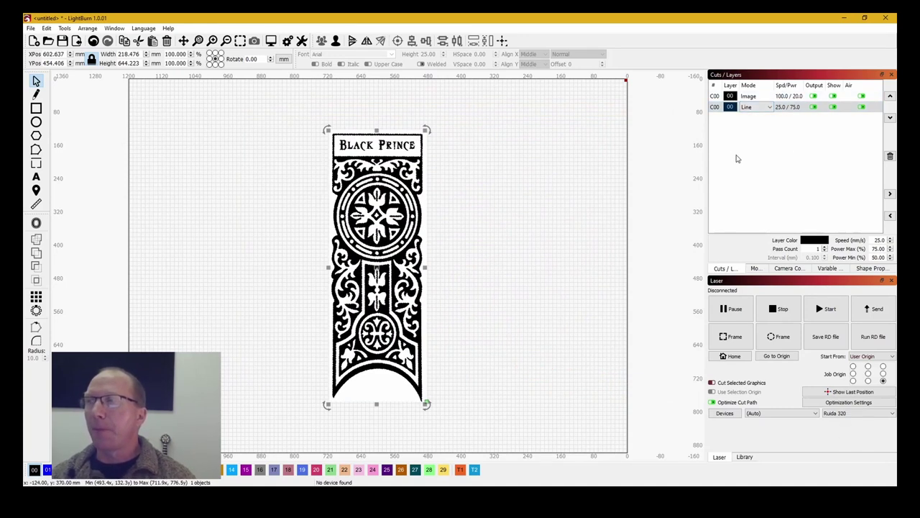
- Turn off output and visibility for the Image layer, and deselect the traced outlines
left_click(813, 96)
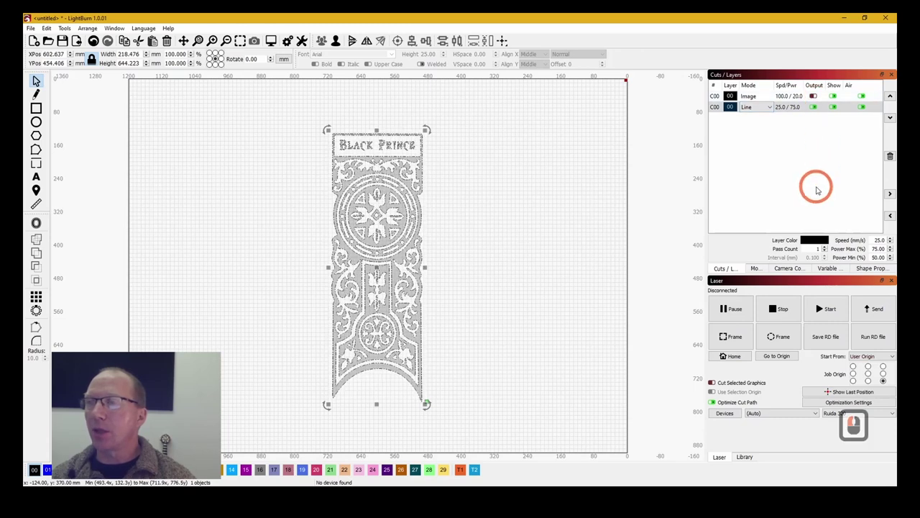
left_click(833, 96)
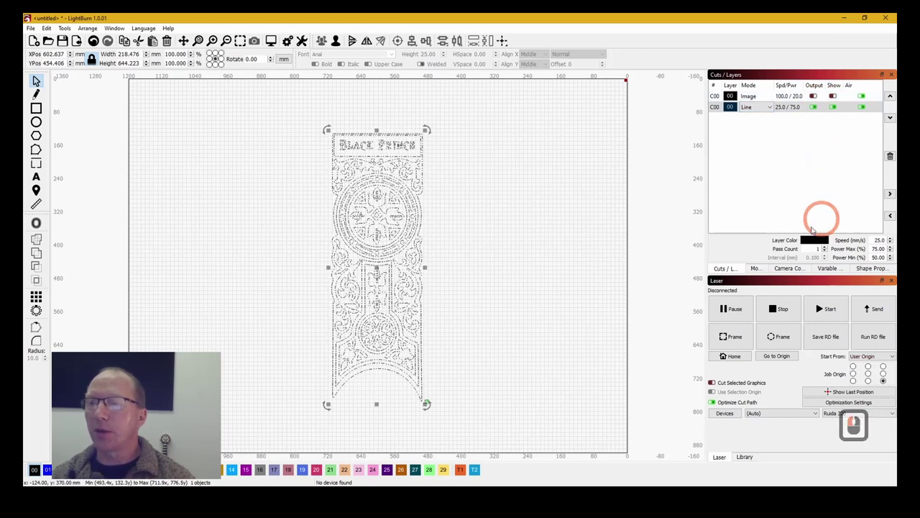
left_click(486, 281)
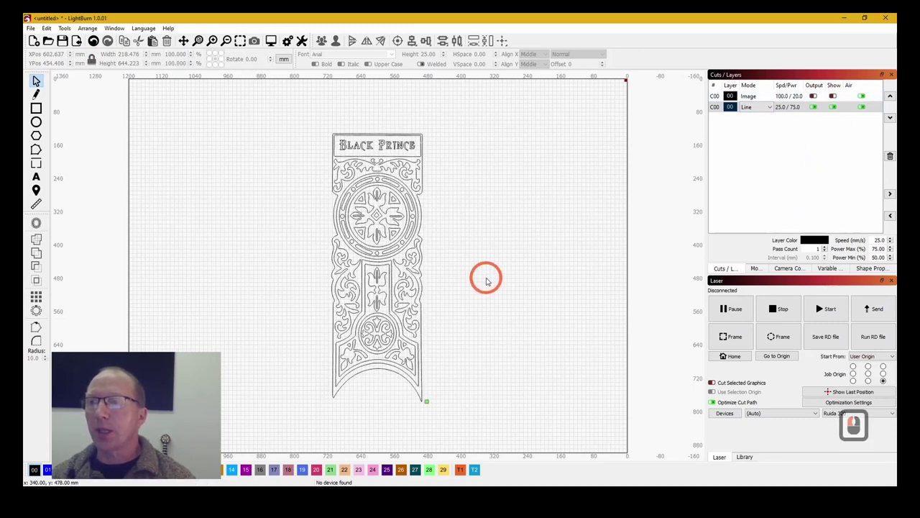
- Ungroup the traced Black Prince outlines into separate shapes and clear the selection
scroll(375, 262, "up", 5)
scroll(376, 262, "up", 1)
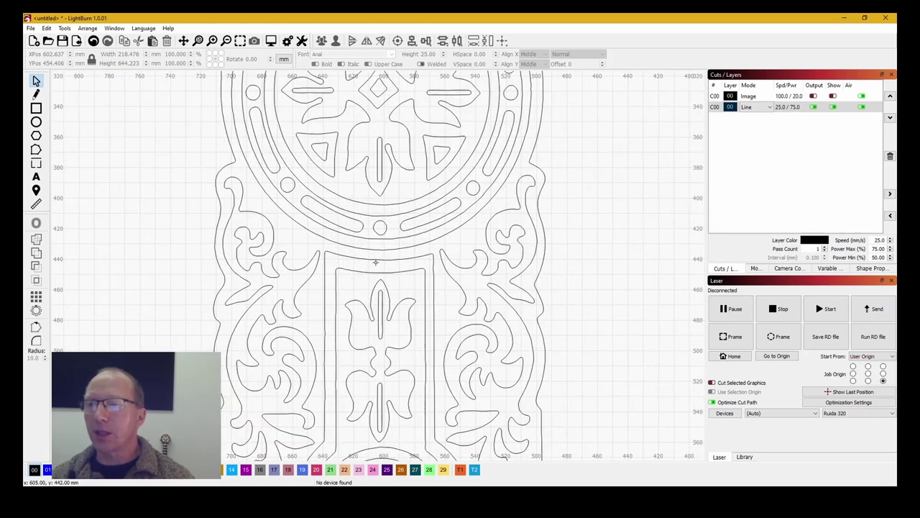
scroll(377, 284, "down", 5)
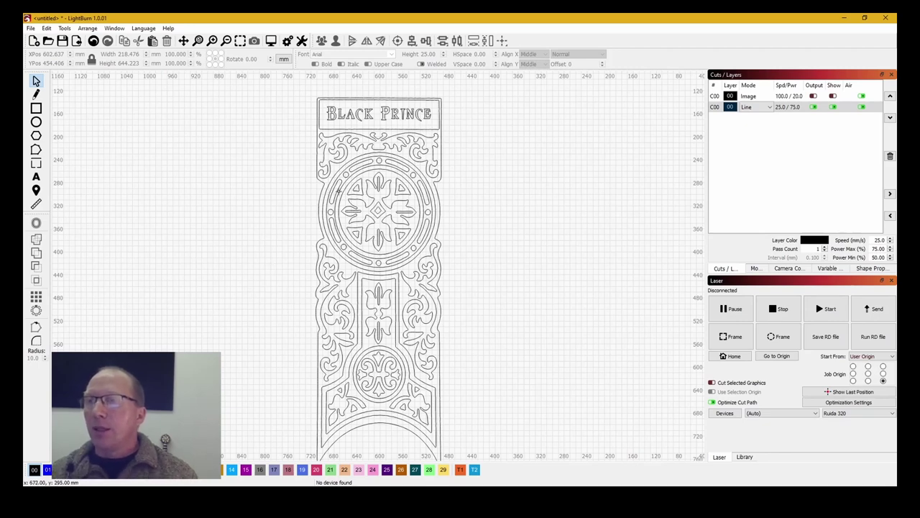
scroll(360, 176, "up", 2)
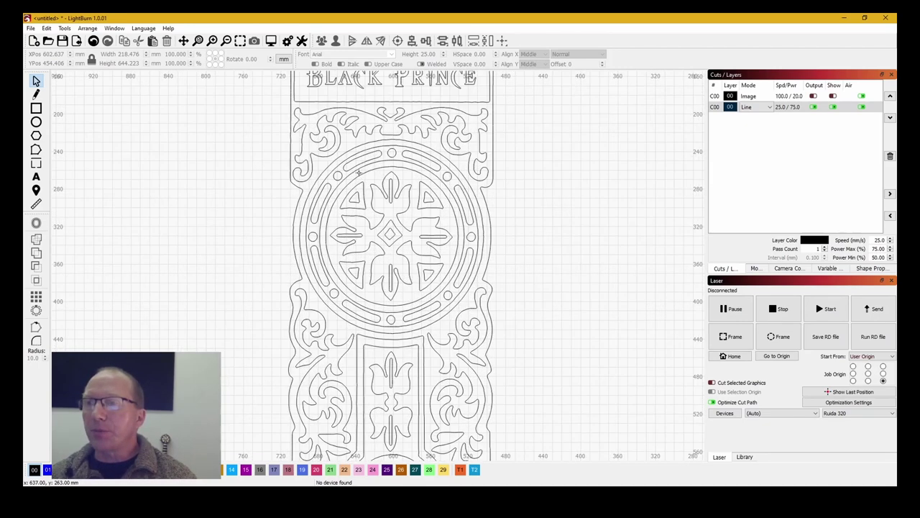
scroll(338, 189, "up", 1)
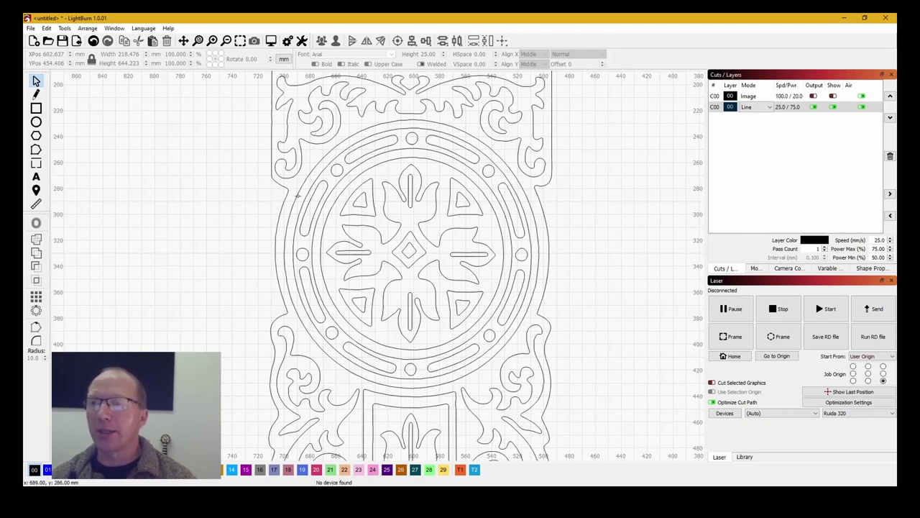
left_click(298, 195)
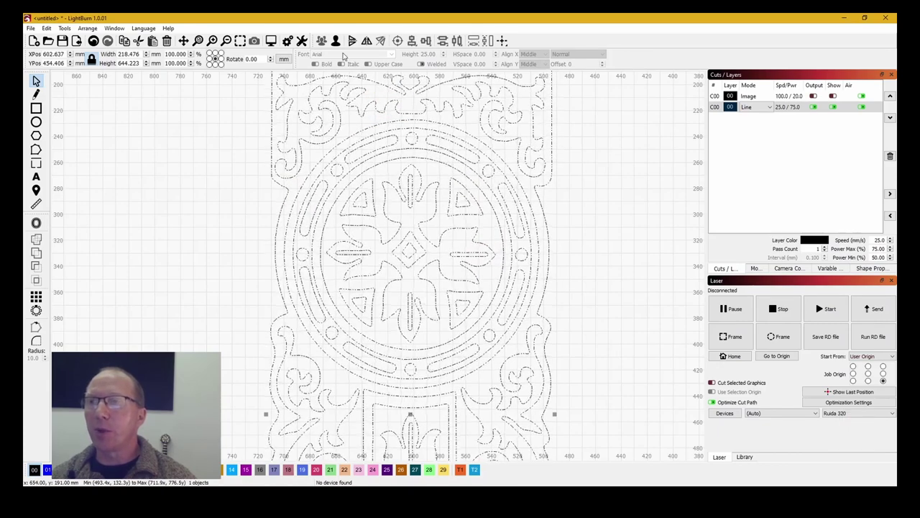
left_click(336, 40)
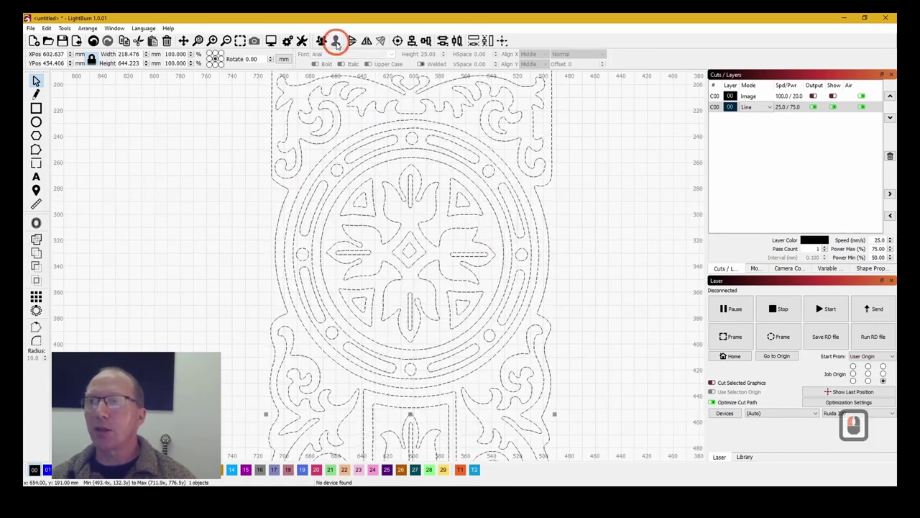
left_click(167, 138)
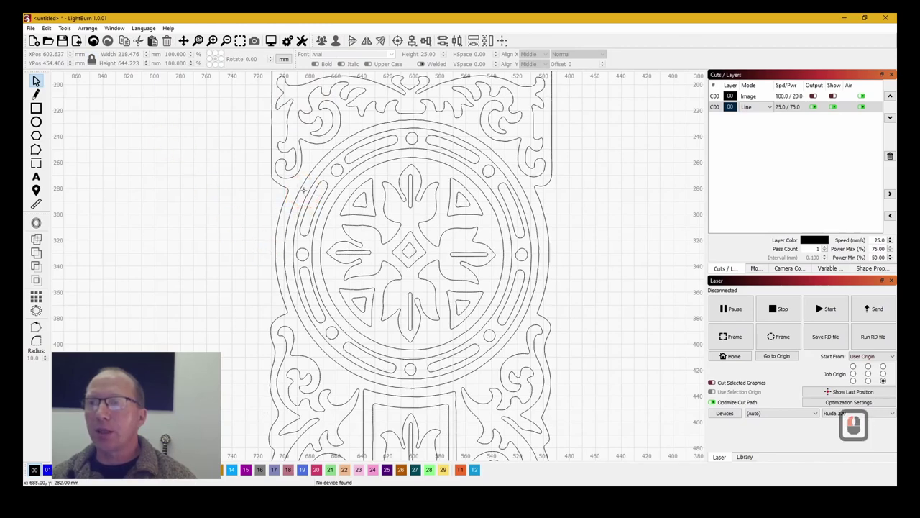
- Check that the upper medallion's shapes are separate by selecting its inner circle, an upper-left slot and its outer ring individually
left_click(302, 188)
left_click(298, 209)
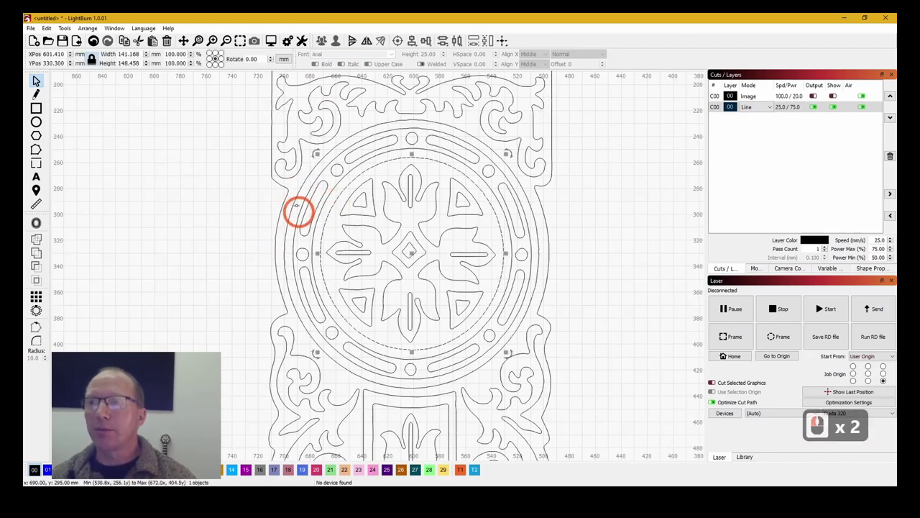
left_click(312, 210)
left_click(314, 233)
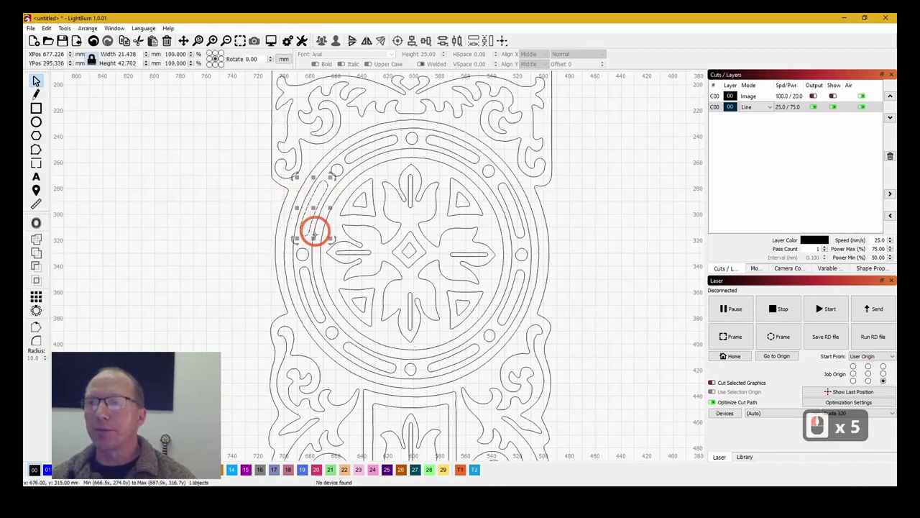
left_click(294, 195)
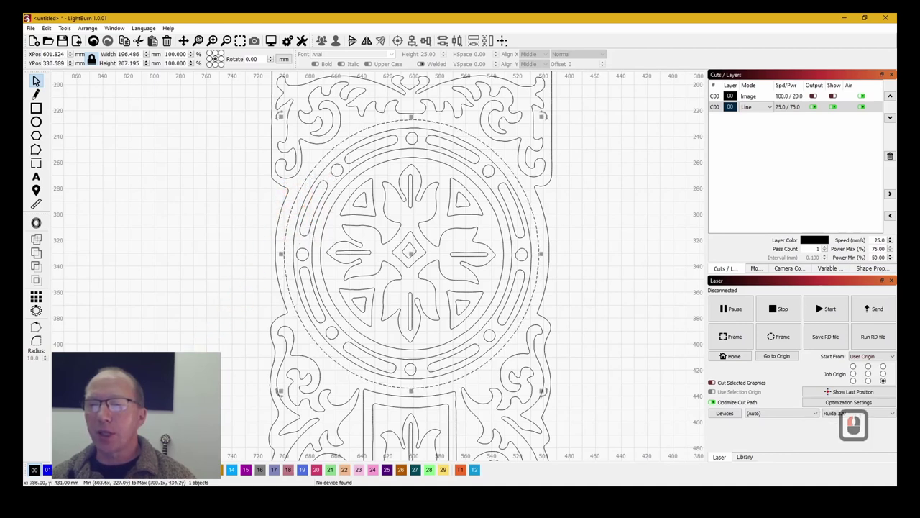
- Assign the upper medallion's outermost ring circle and its innermost circle to red layer 02
left_click(60, 470)
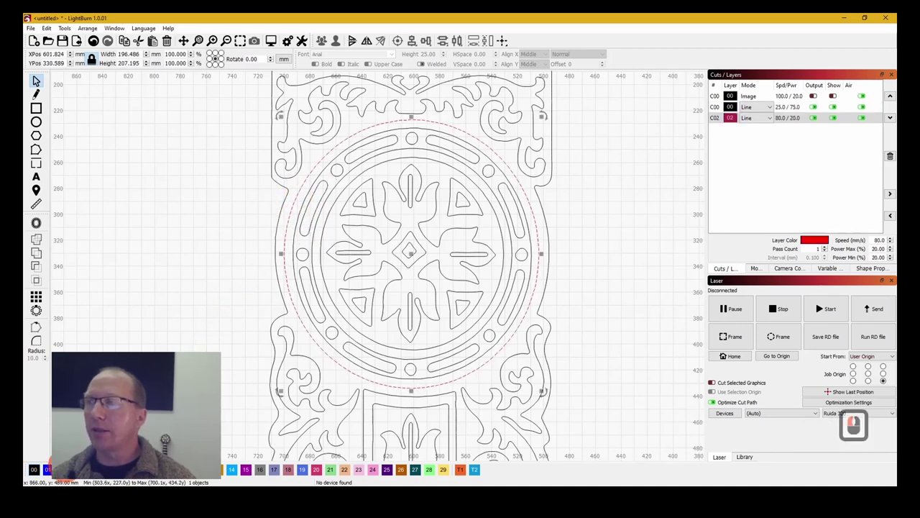
left_click(326, 219)
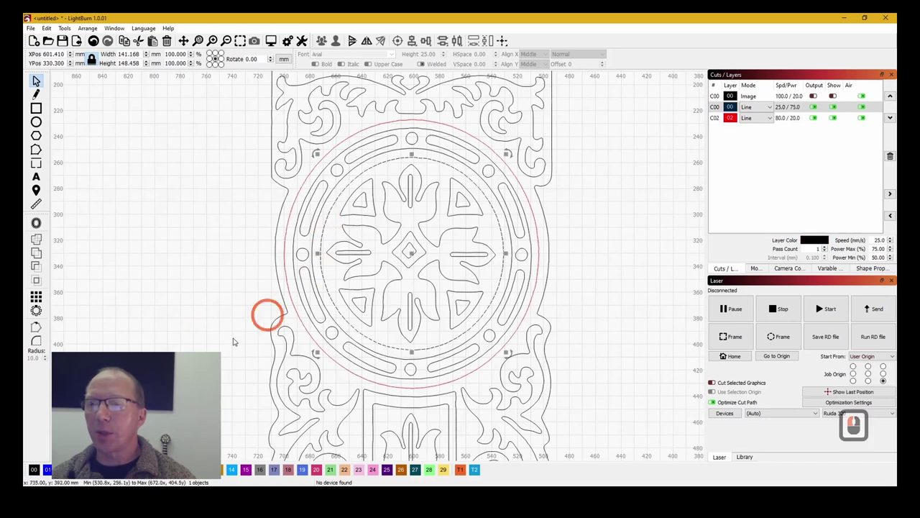
left_click(61, 469)
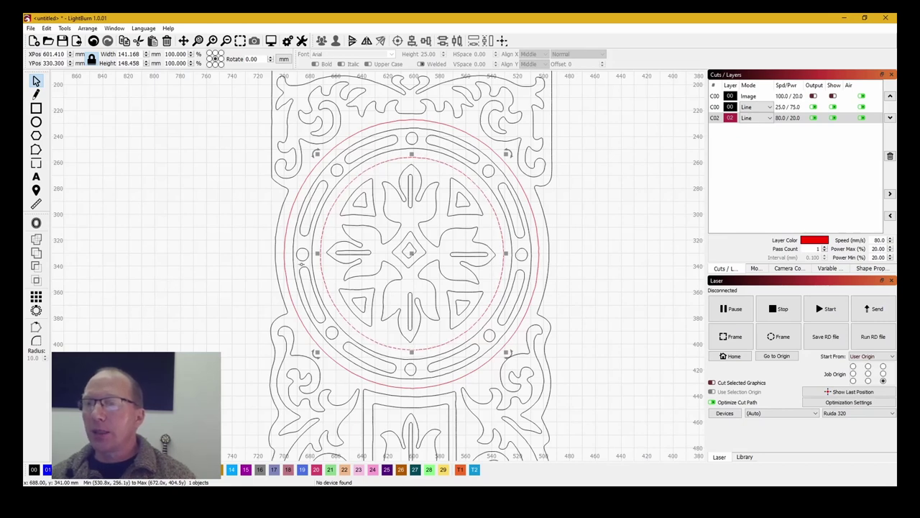
- Select the two circles bounding the upper medallion's slotted band and assign them to blue Fill+Line layer 01
left_click(308, 247)
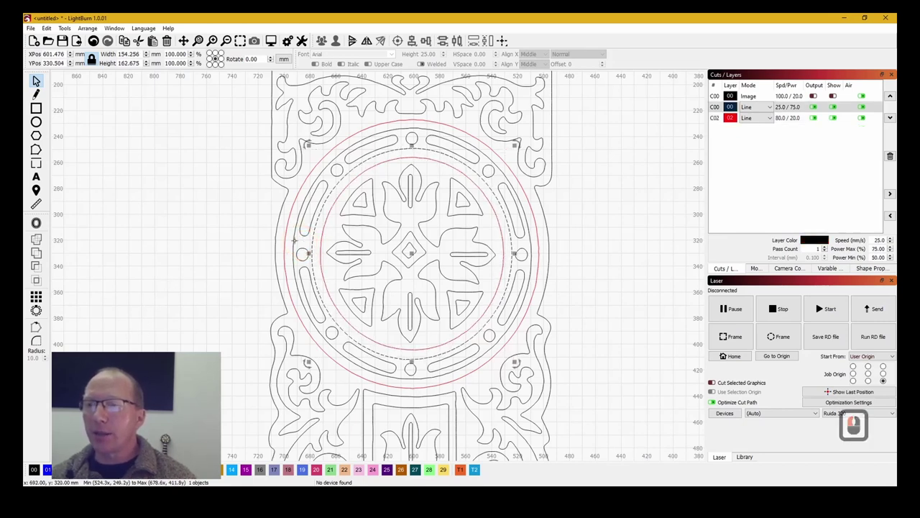
left_click(293, 241, "shift")
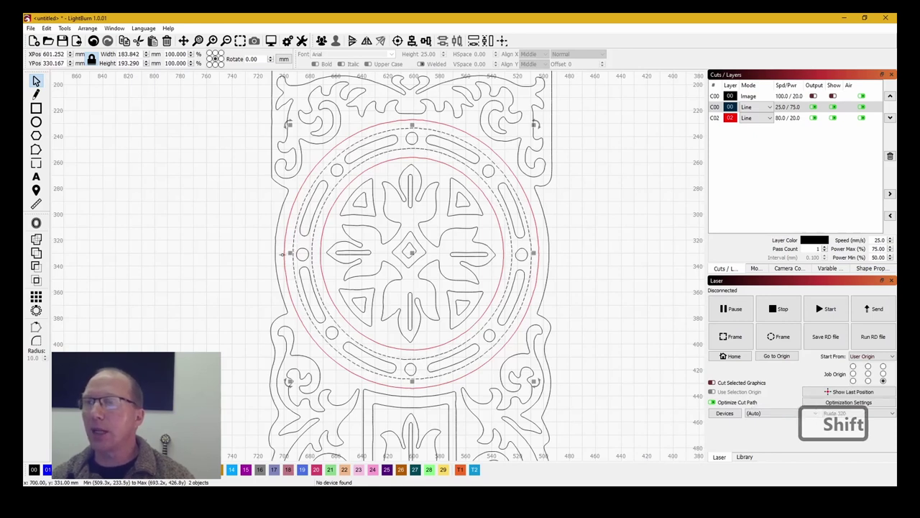
left_click(116, 354)
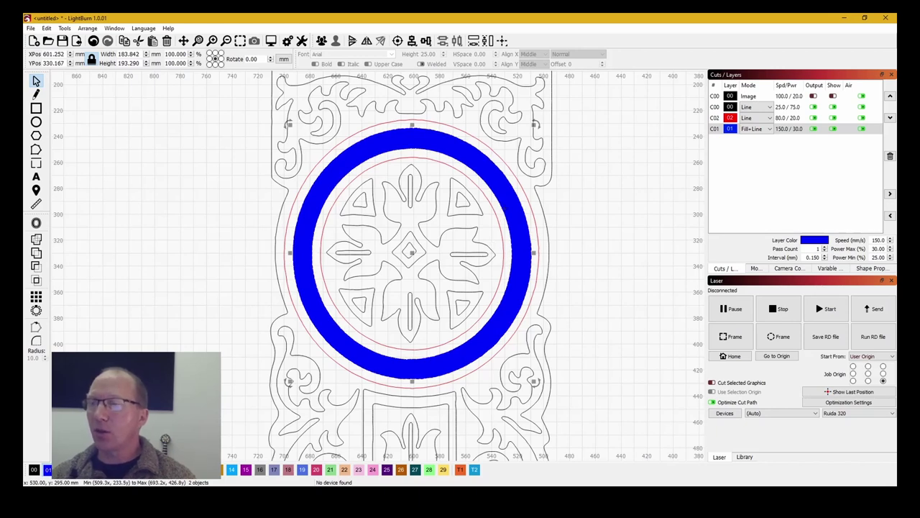
- Move the black 00 Line layer down the cut order, below layers 02 and 01
left_click(751, 107)
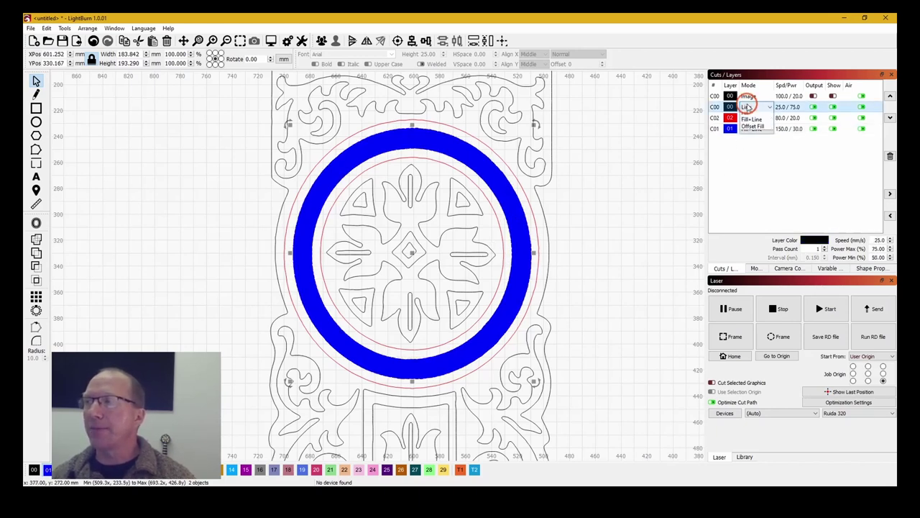
left_click(798, 113)
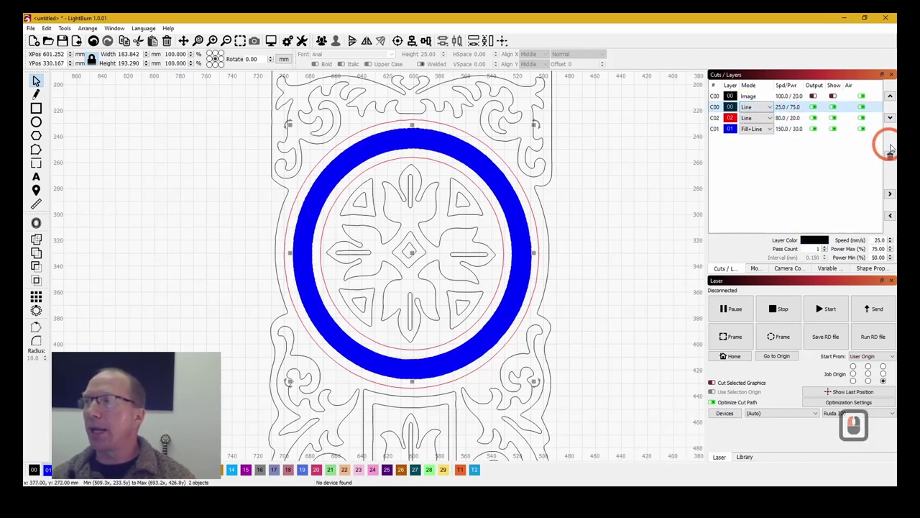
left_click(891, 118)
left_click(890, 118)
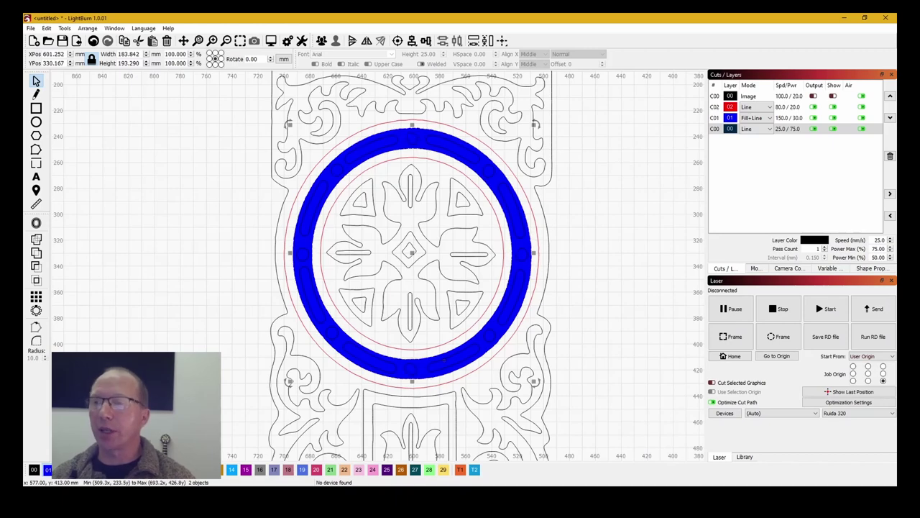
- Replace all the traced outlines with the imported BPrince.lbrn2 artwork and clear the selection
scroll(608, 327, "down", 2)
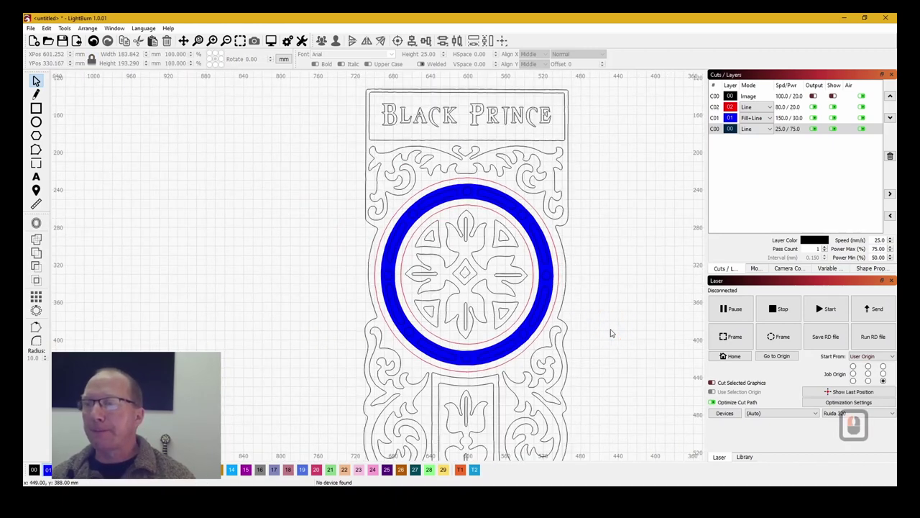
left_click_drag(614, 332, 563, 278)
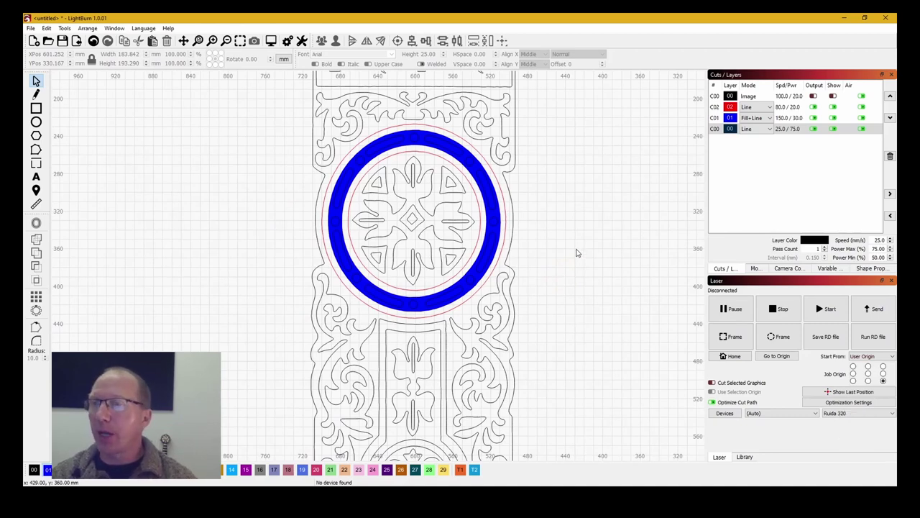
key("ctrl+a")
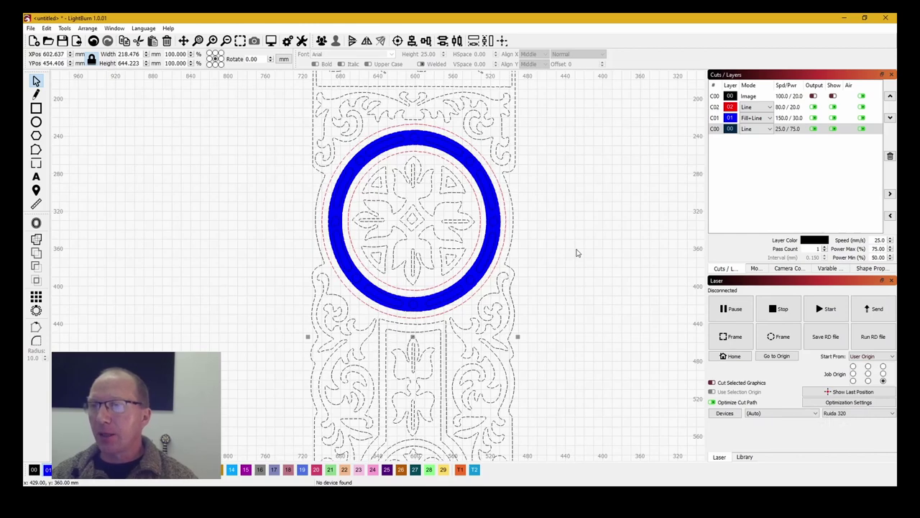
key("Delete")
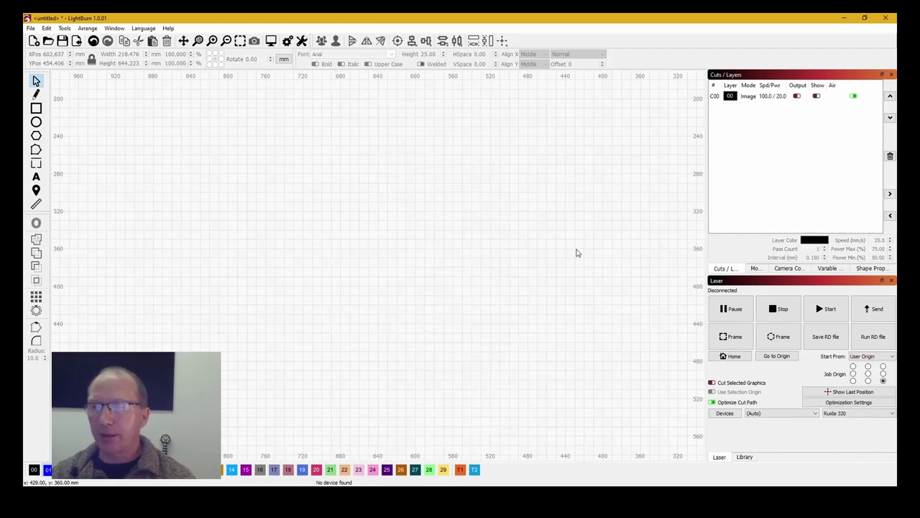
key("ctrl+i")
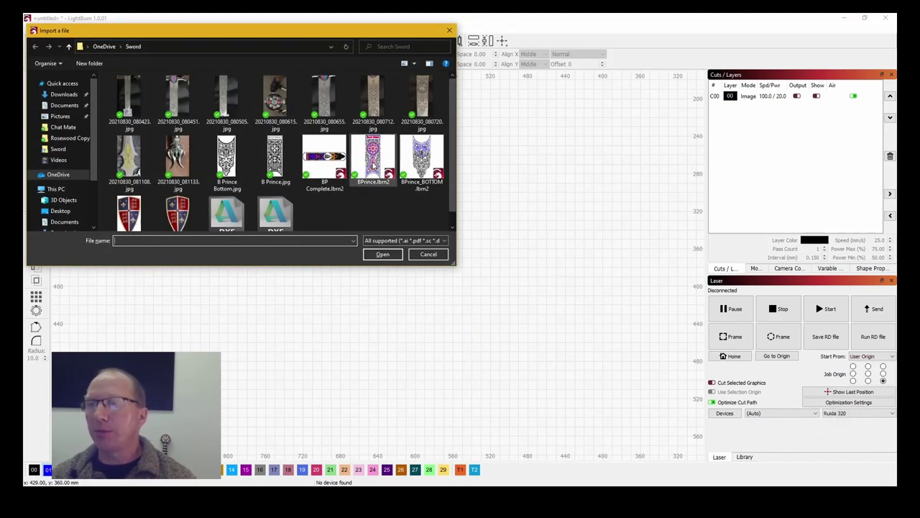
left_click(373, 160)
left_click(384, 255)
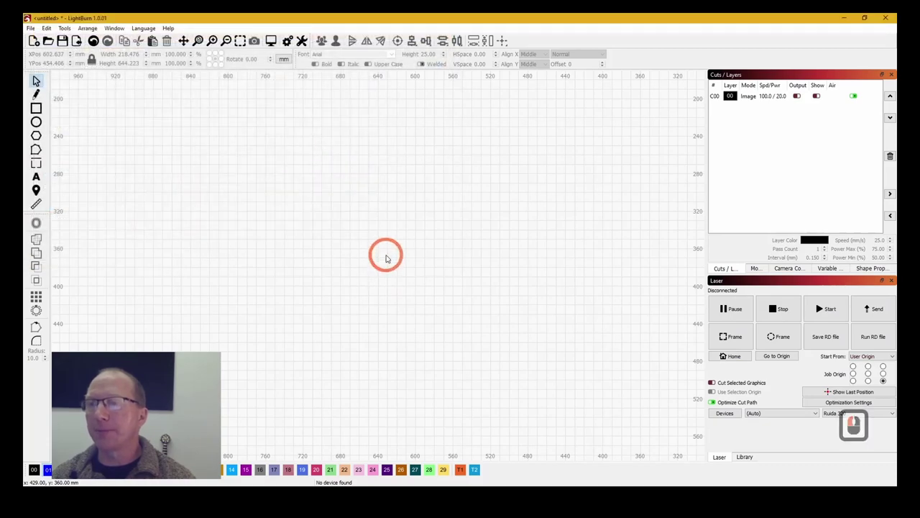
scroll(267, 298, "down", 1)
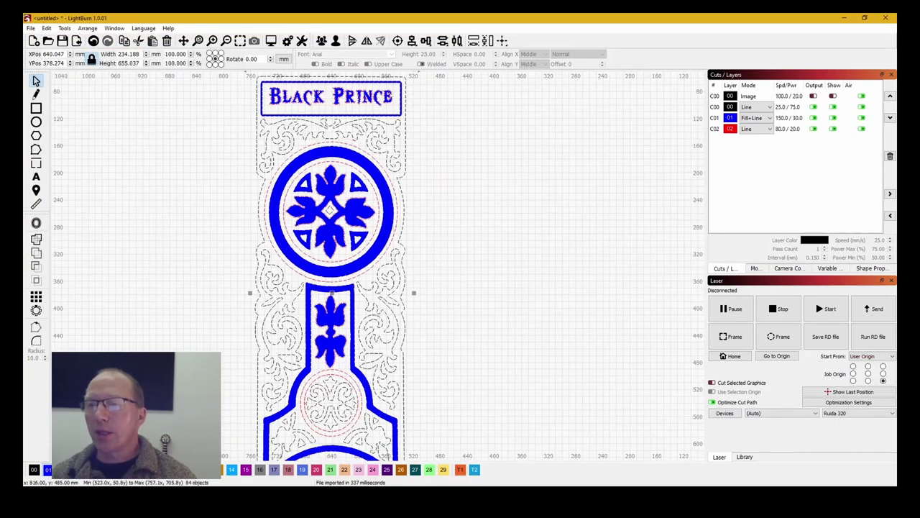
scroll(266, 299, "down", 1)
scroll(266, 299, "up", 1)
left_click(266, 298)
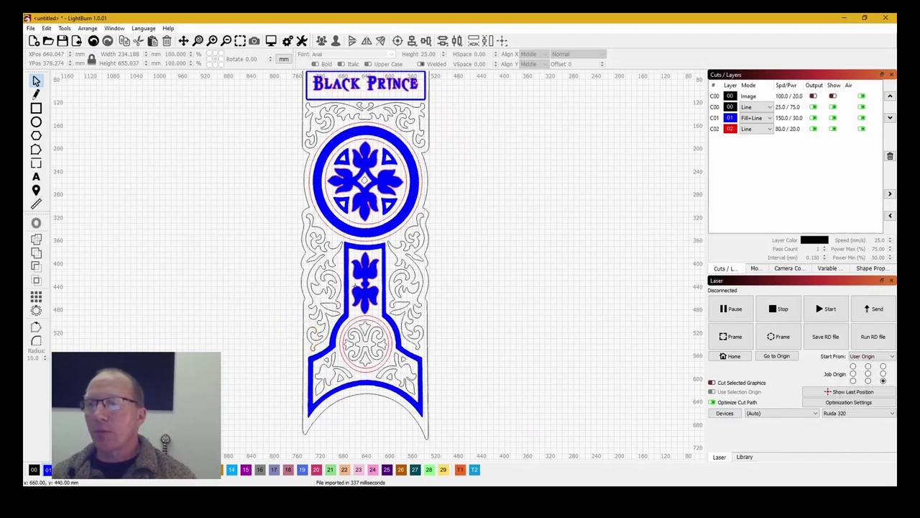
- Examine the filled shapes and their red outlines in the centre fleur-de-lis panel and the upper medallion
scroll(355, 285, "up", 4)
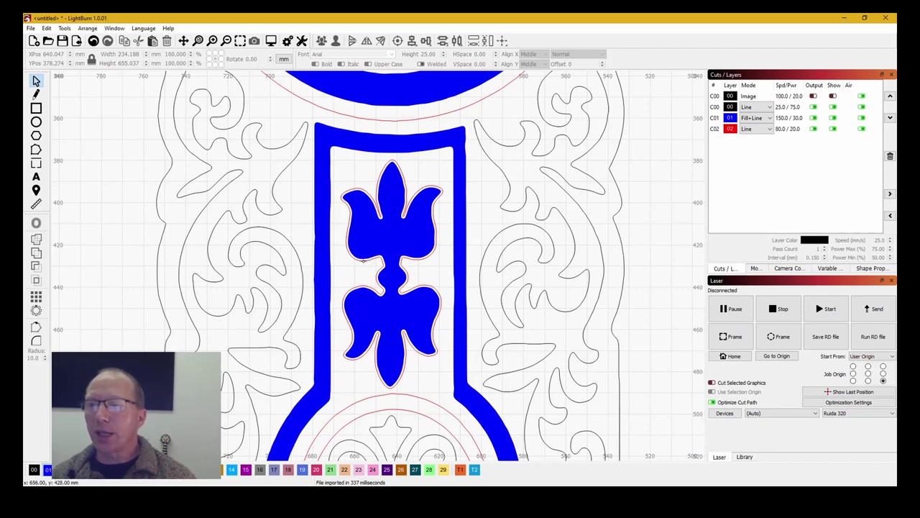
scroll(363, 260, "up", 1)
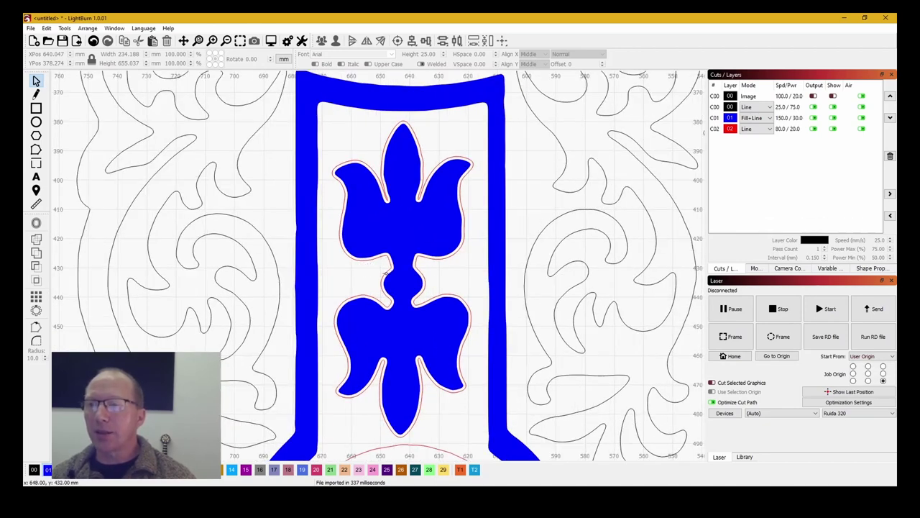
scroll(342, 362, "down", 3)
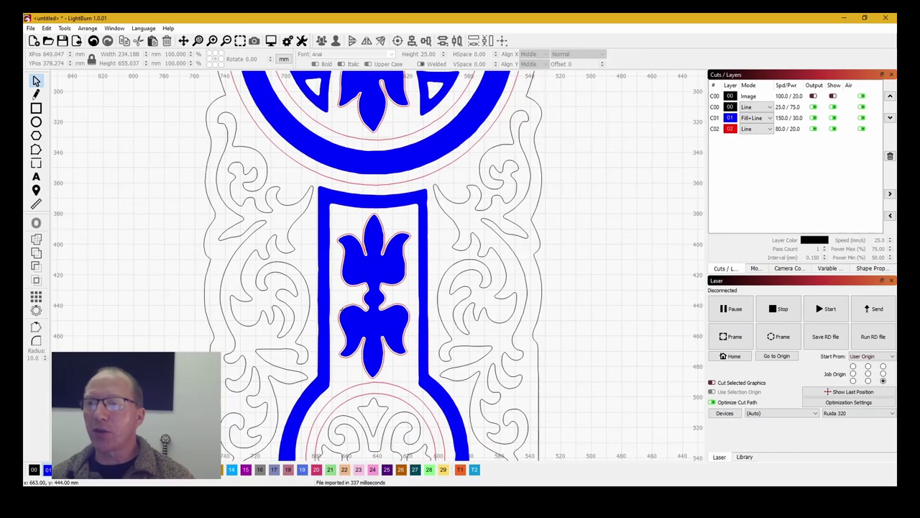
scroll(346, 287, "up", 5)
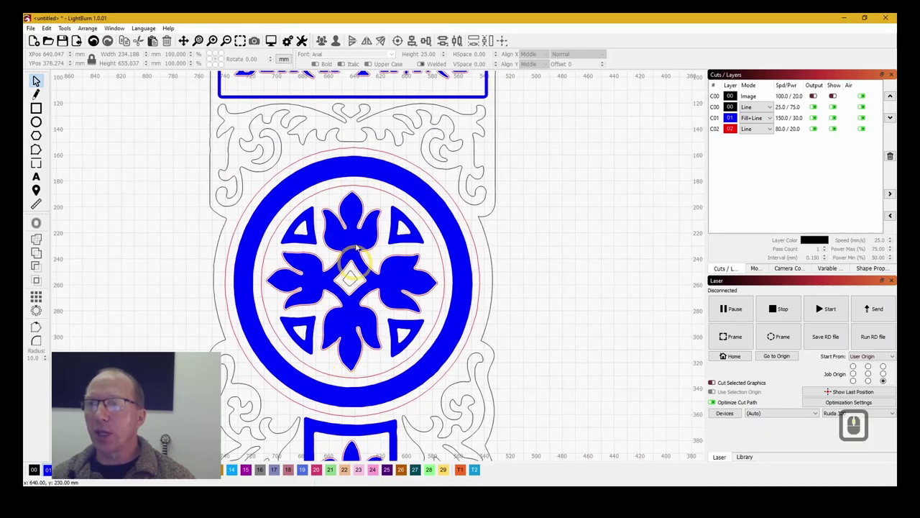
scroll(316, 205, "up", 2)
scroll(317, 205, "down", 4)
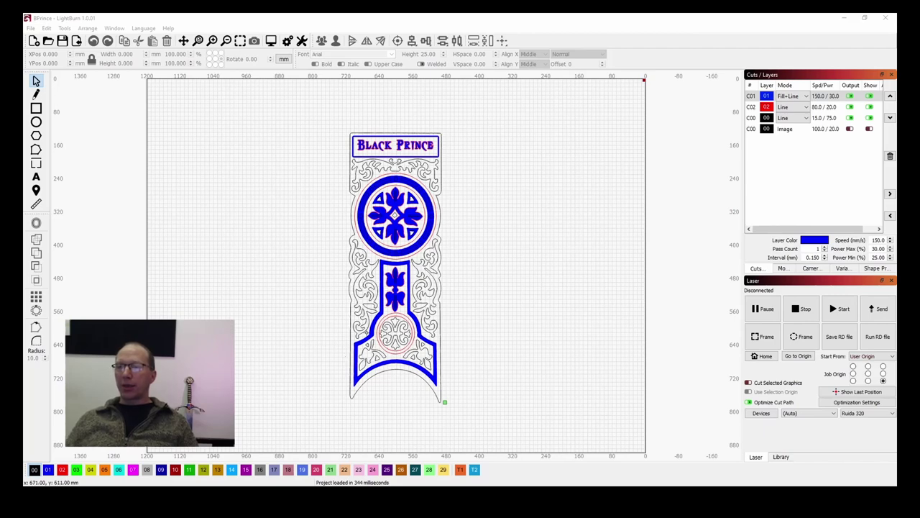
- Examine the edge smoothness of the traced lower blue border, its corners and the bottom arch outline
scroll(353, 360, "up", 10)
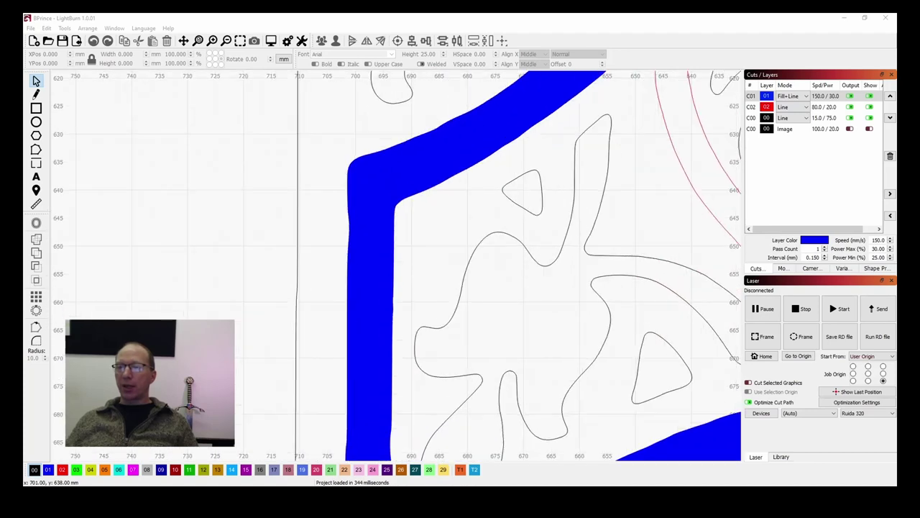
left_click(367, 370)
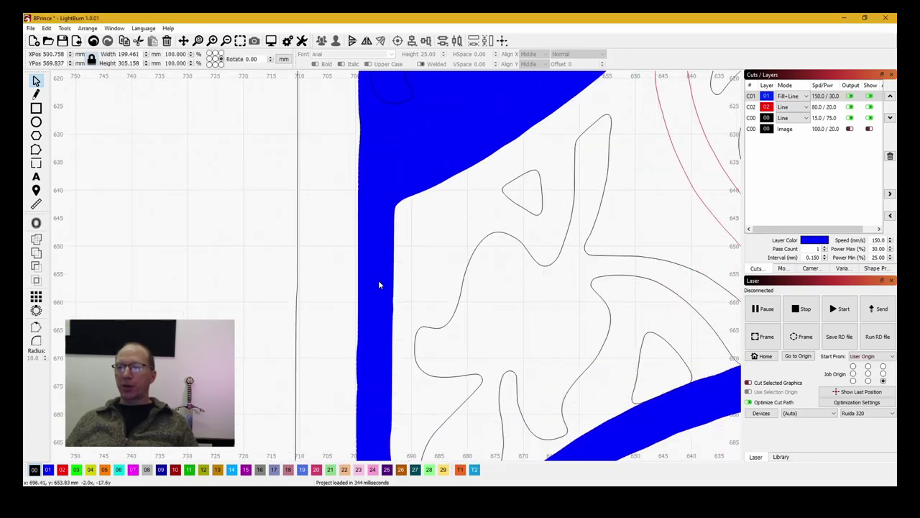
scroll(373, 309, "up", 1)
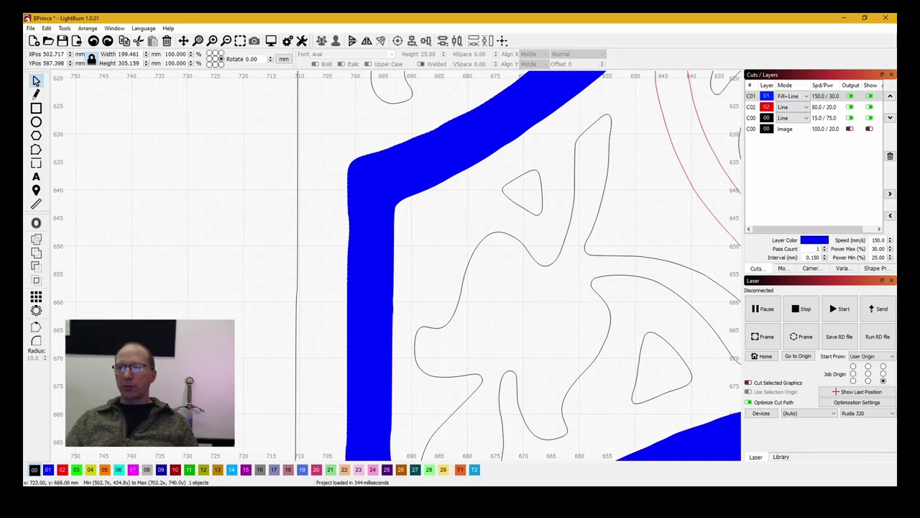
scroll(333, 325, "down", 5)
scroll(295, 430, "down", 5)
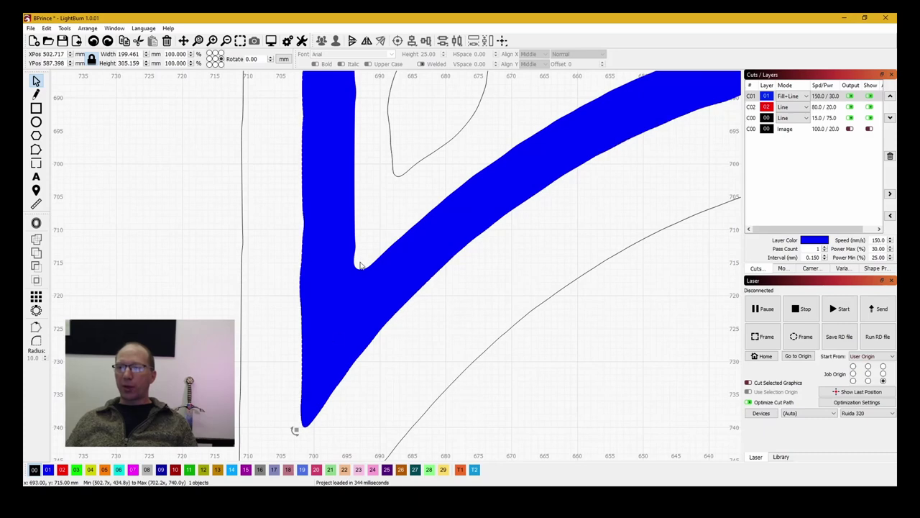
scroll(361, 265, "down", 4)
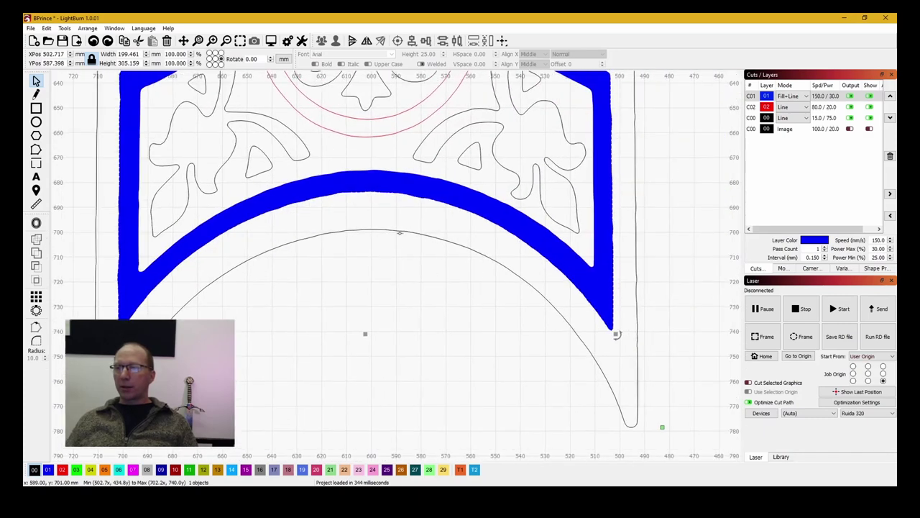
scroll(400, 232, "up", 4)
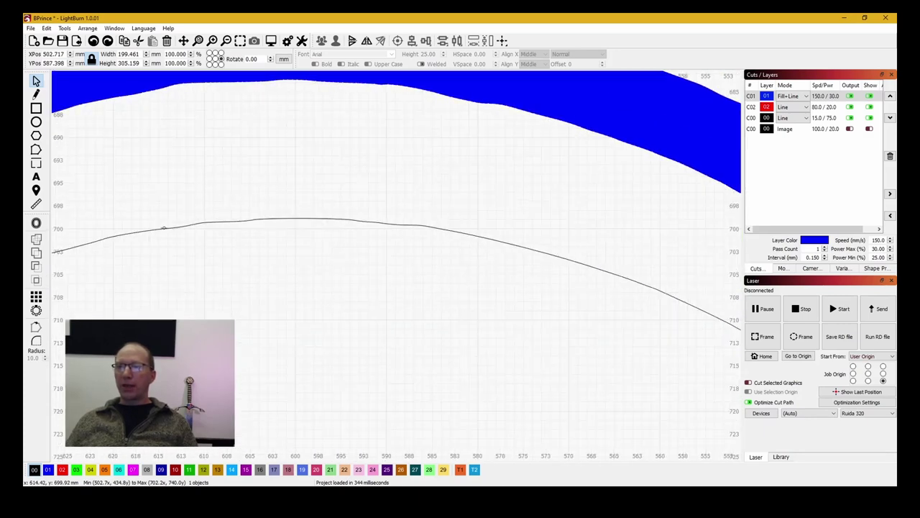
scroll(565, 399, "down", 4)
- Switch to AutoCAD's Sword Back drawing and compare the redrawn border, circle and scalloped side outlines with the blade artwork
key("alt+Tab")
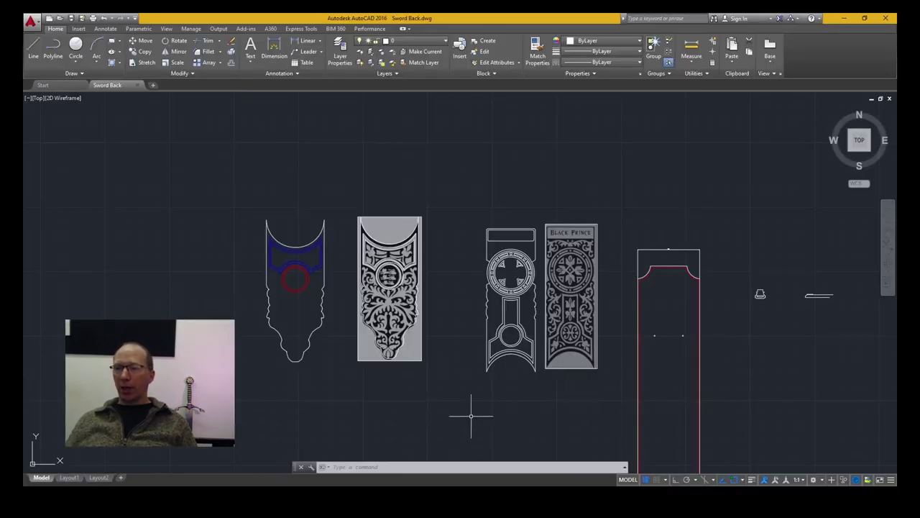
left_click_drag(523, 420, 361, 405)
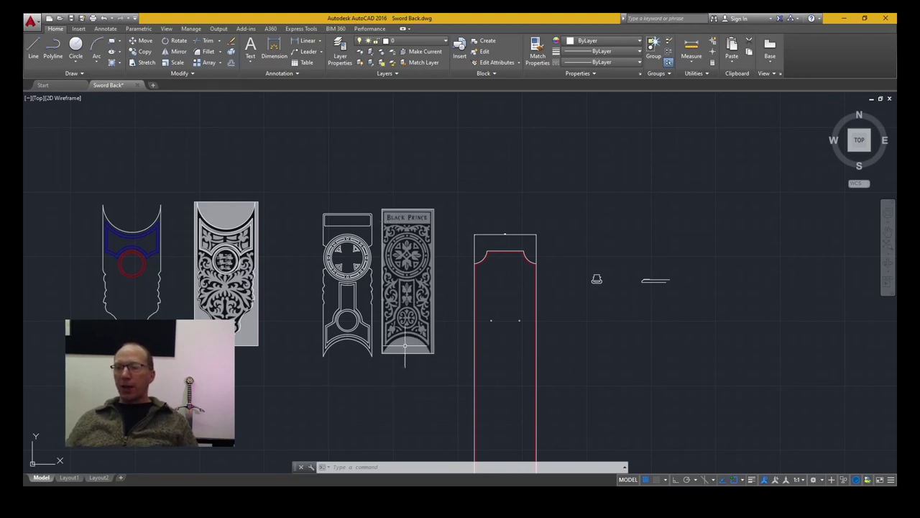
scroll(207, 309, "up", 5)
scroll(207, 310, "up", 2)
scroll(222, 234, "down", 3)
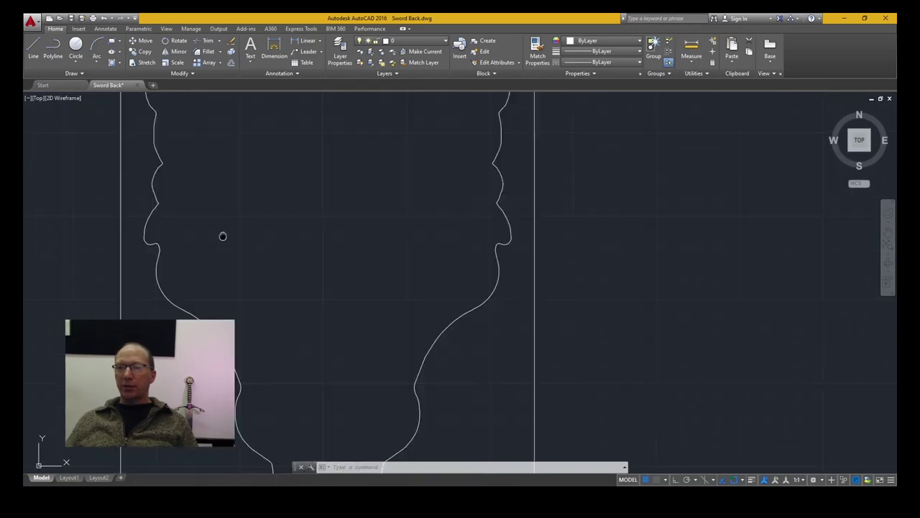
scroll(366, 448, "up", 3)
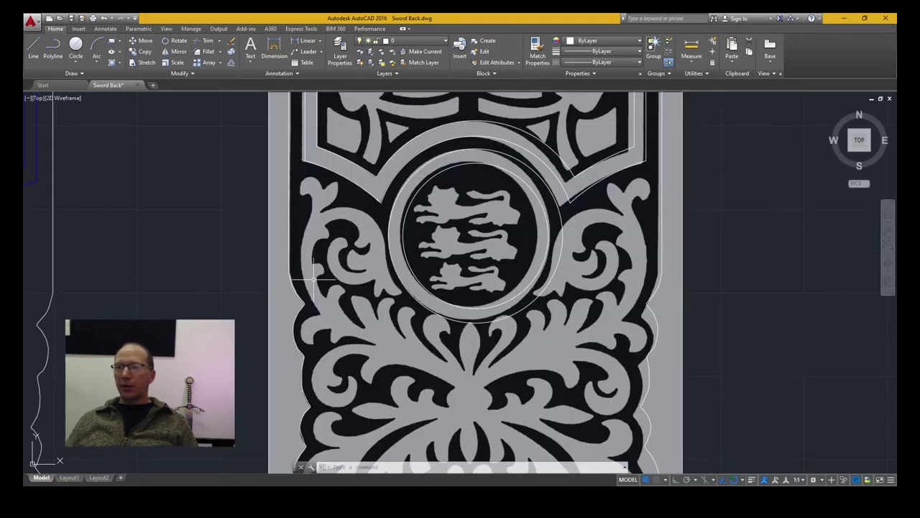
left_click_drag(315, 280, 345, 396)
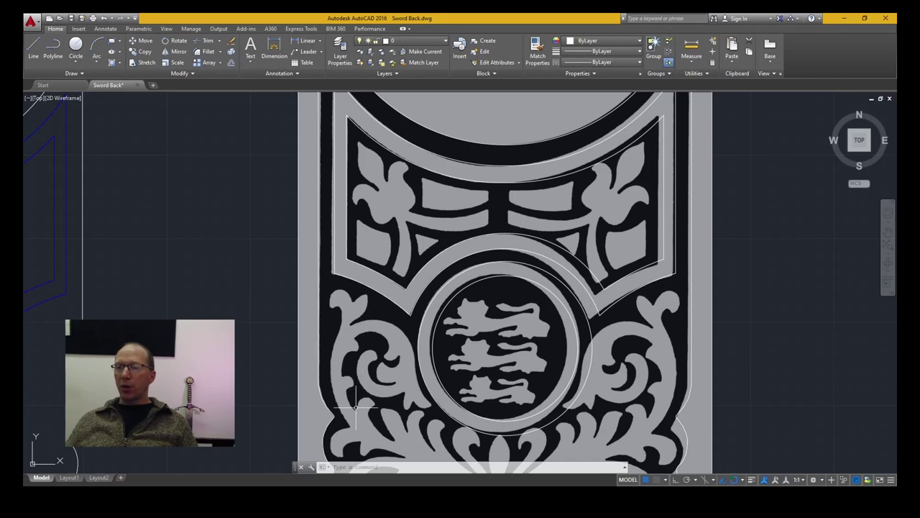
left_click_drag(355, 407, 313, 188)
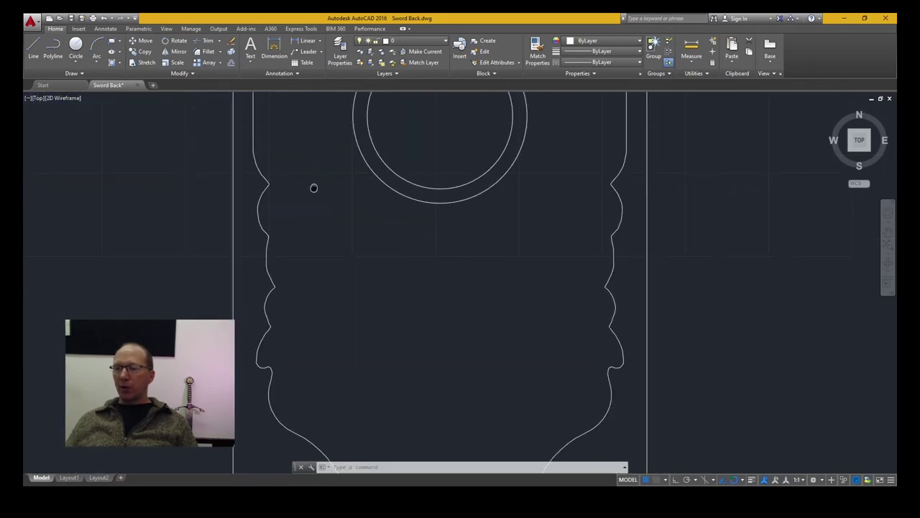
scroll(345, 259, "down", 2)
scroll(364, 336, "down", 2)
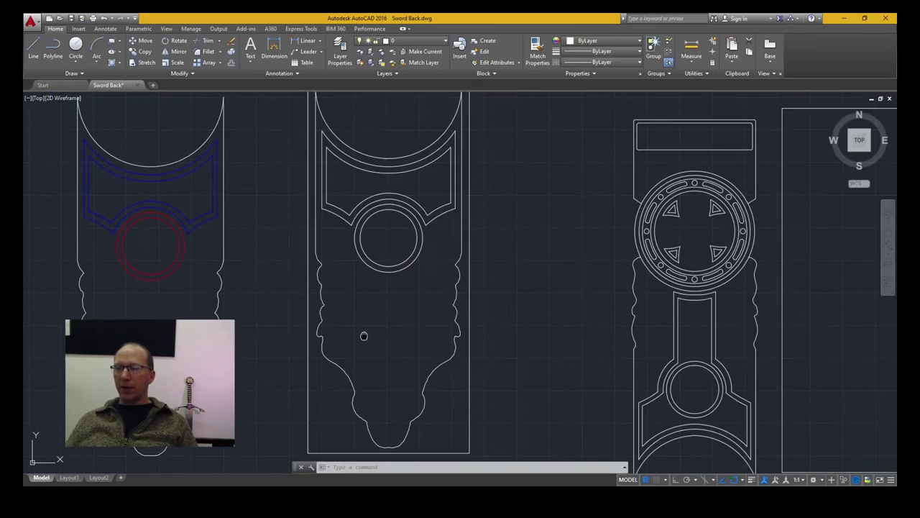
- Compare the redrawn outlines of both blade halves with the lion-medallion and Black Prince artwork images
left_click_drag(363, 336, 322, 315)
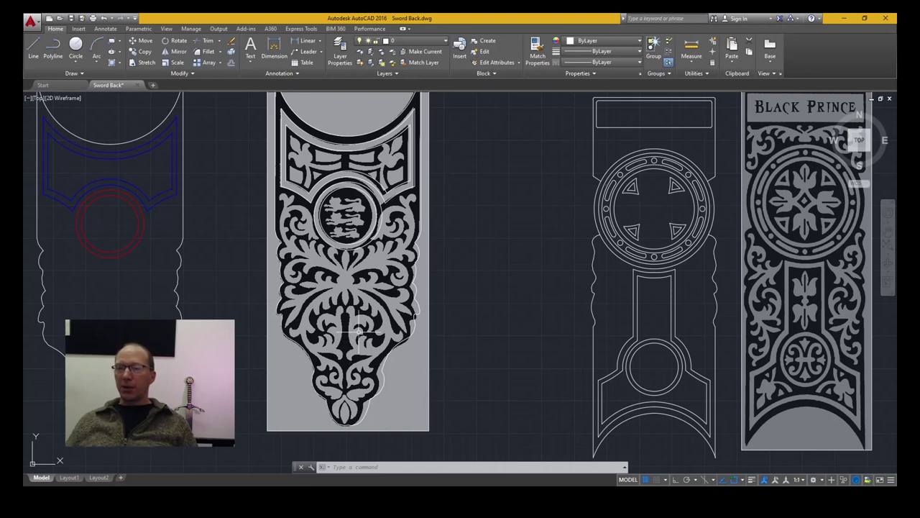
left_click_drag(266, 354, 310, 355)
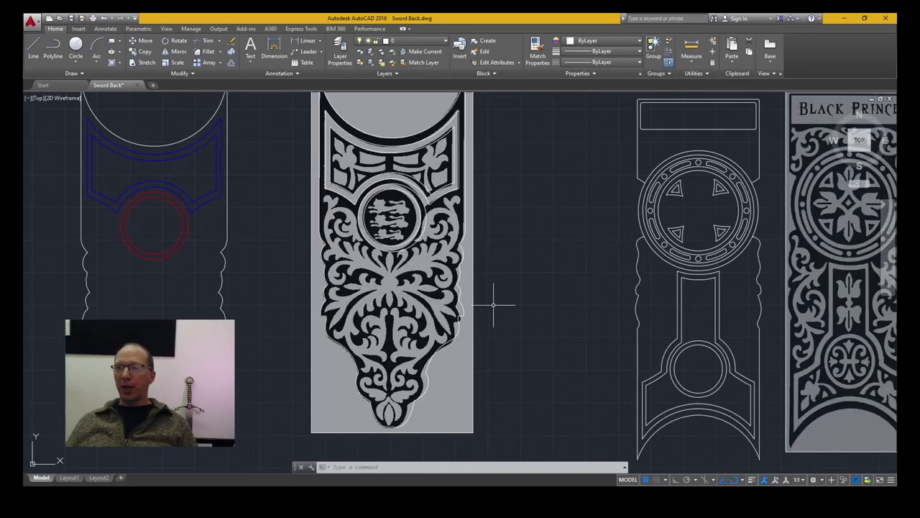
mouse_move(569, 315)
left_mouse_down()
mouse_move(504, 291)
mouse_move(473, 295)
left_mouse_up()
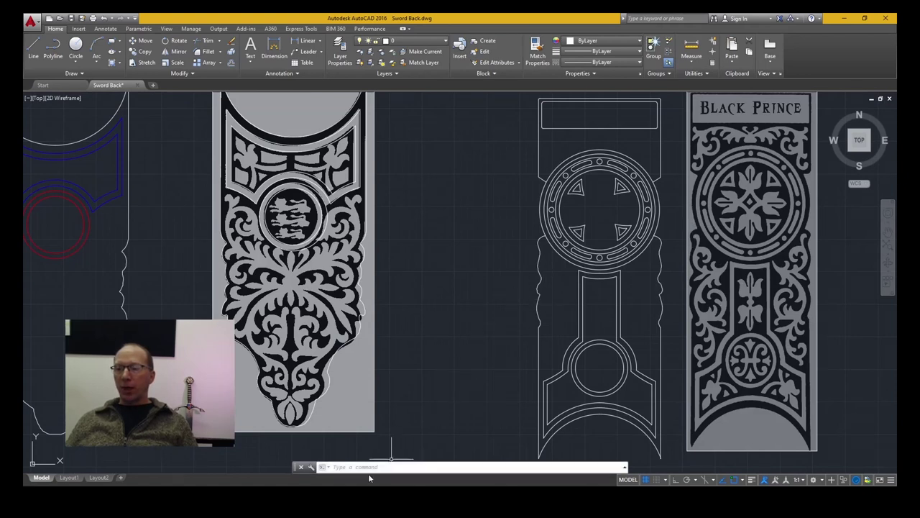
- Switch to LightBurn and delete all the BPrince artwork from the workspace
mouse_move(324, 503)
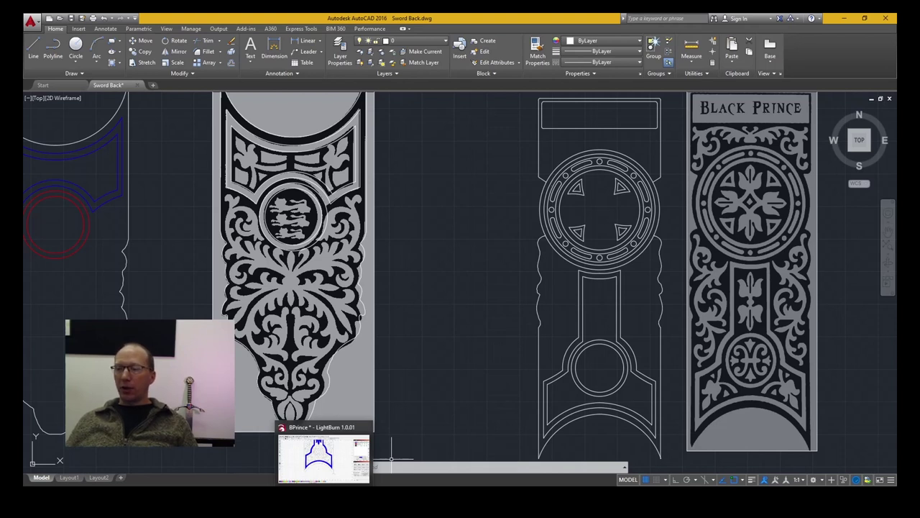
left_click(323, 457)
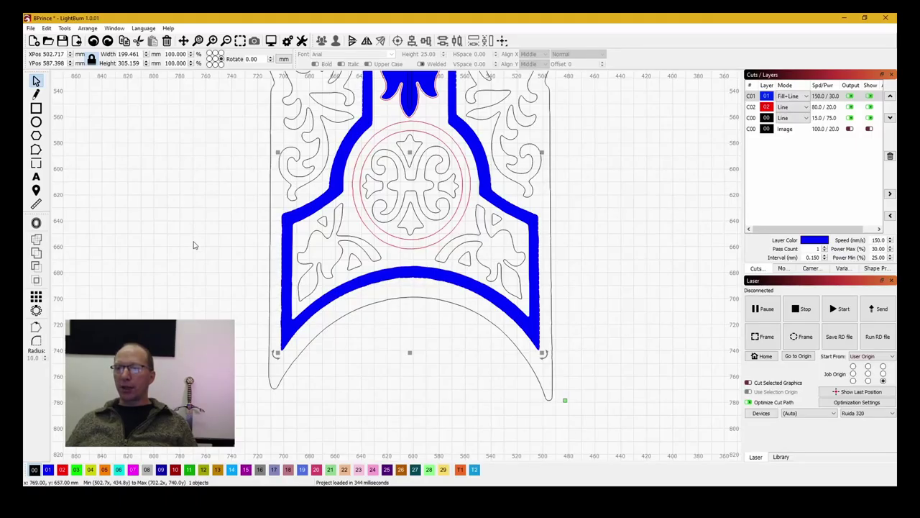
scroll(193, 245, "down", 5)
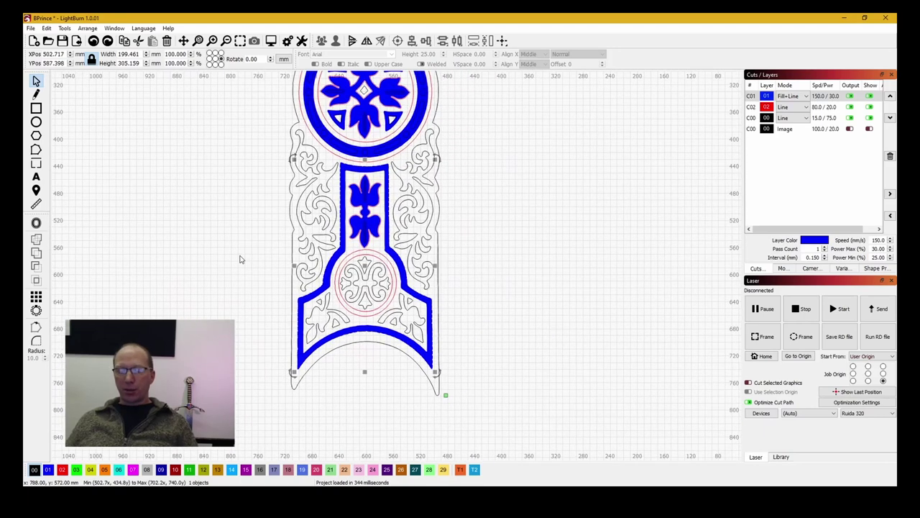
key("Delete")
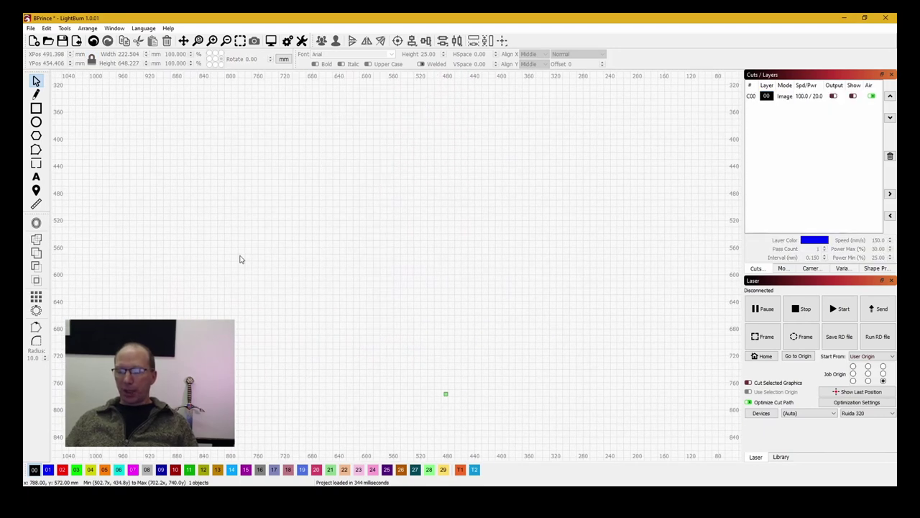
- Open the BP Complete.lbrn2 project from the Sword folder in place of the current one
key("ctrl+o")
left_click(124, 97)
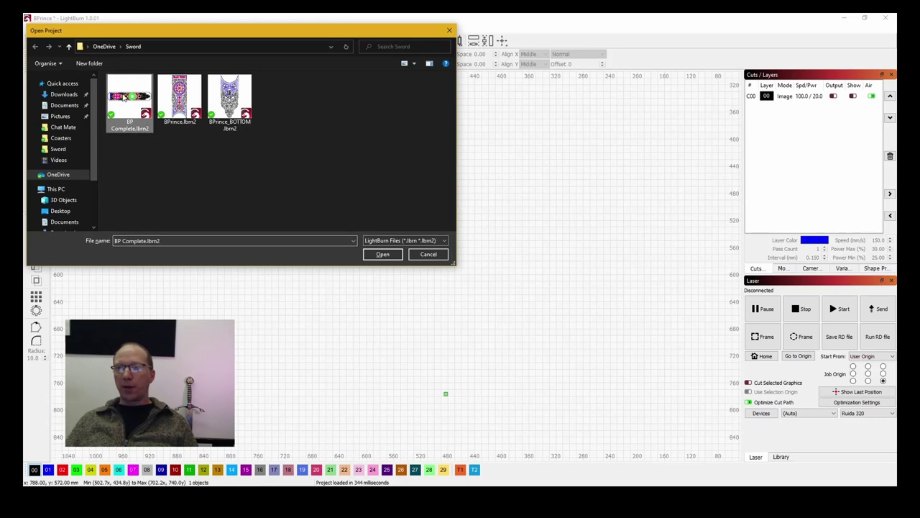
double_click(123, 98)
left_click(474, 271)
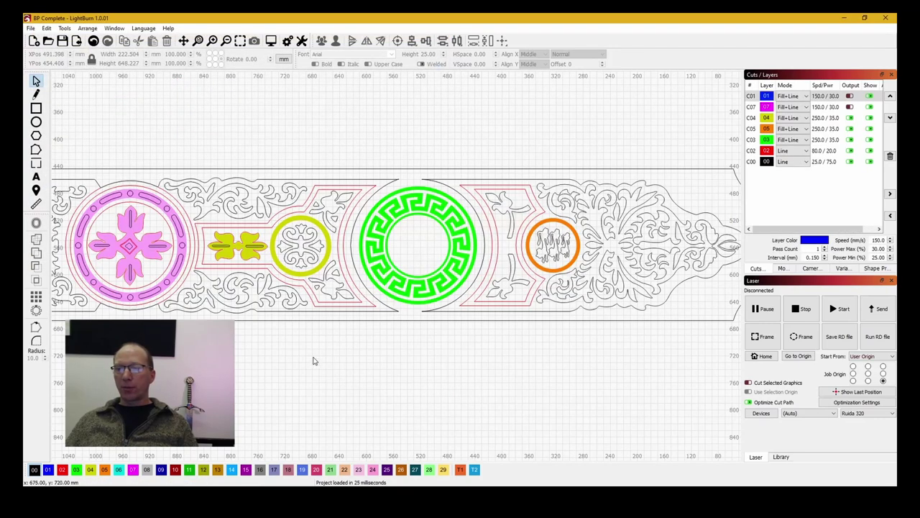
- Examine the complete plate layout and the red border lines and corners between the yellow ring and the green Greek-key ring
scroll(313, 361, "down", 2)
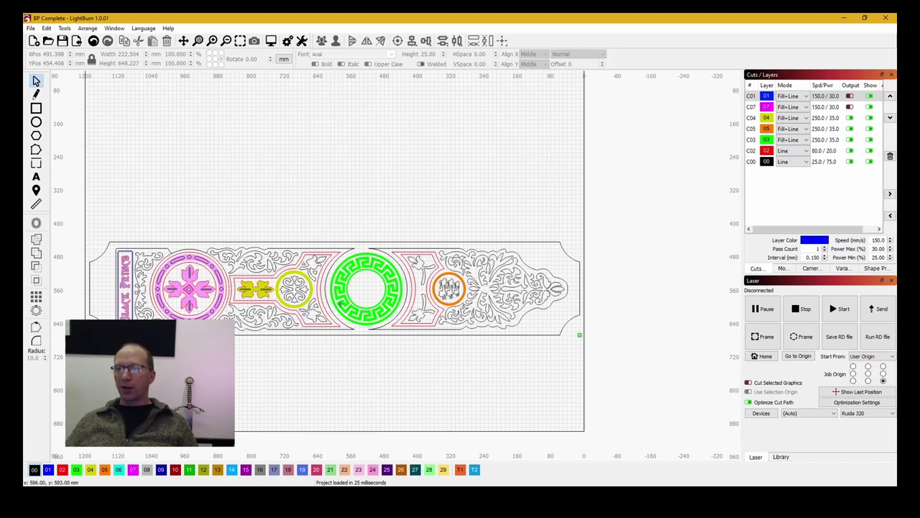
scroll(316, 337, "up", 10)
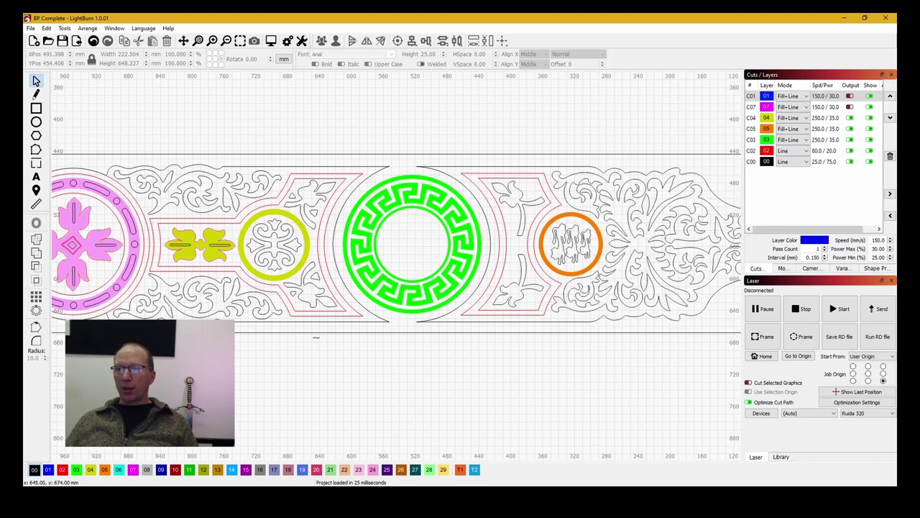
scroll(459, 329, "left", 2)
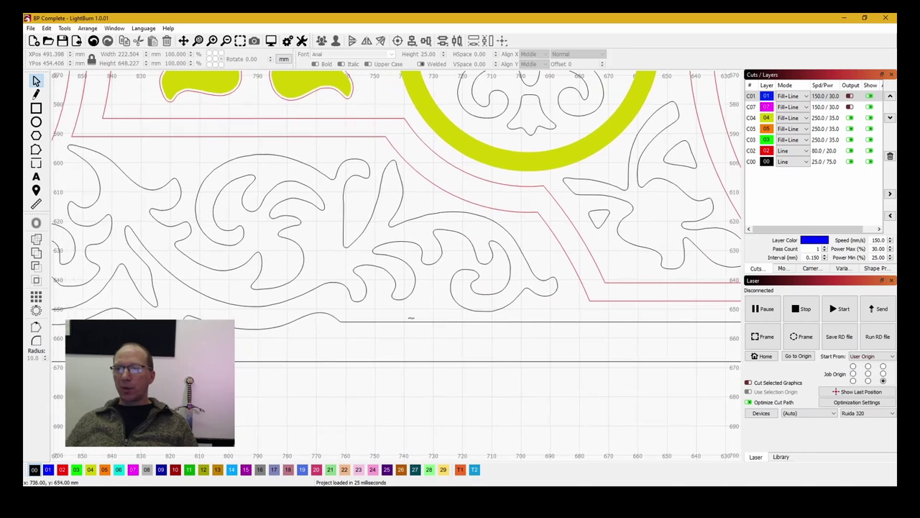
left_click_drag(626, 341, 359, 380)
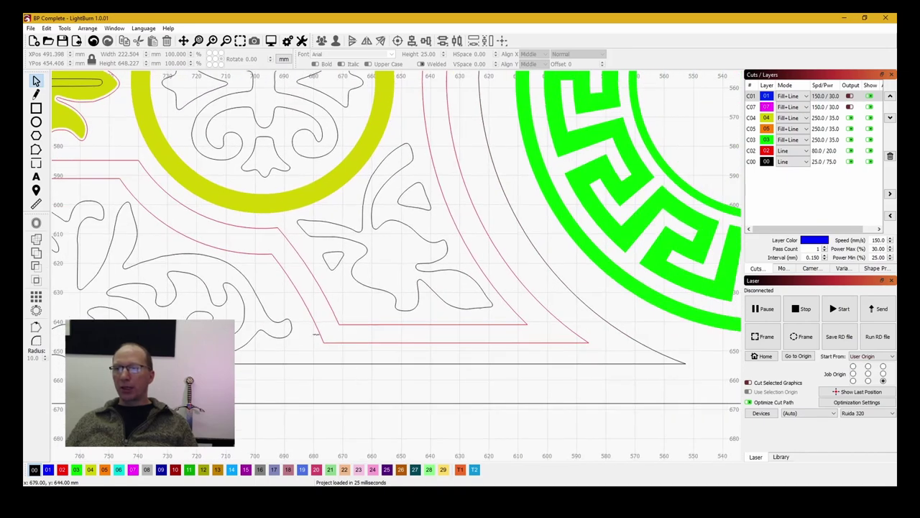
scroll(589, 340, "up", 1)
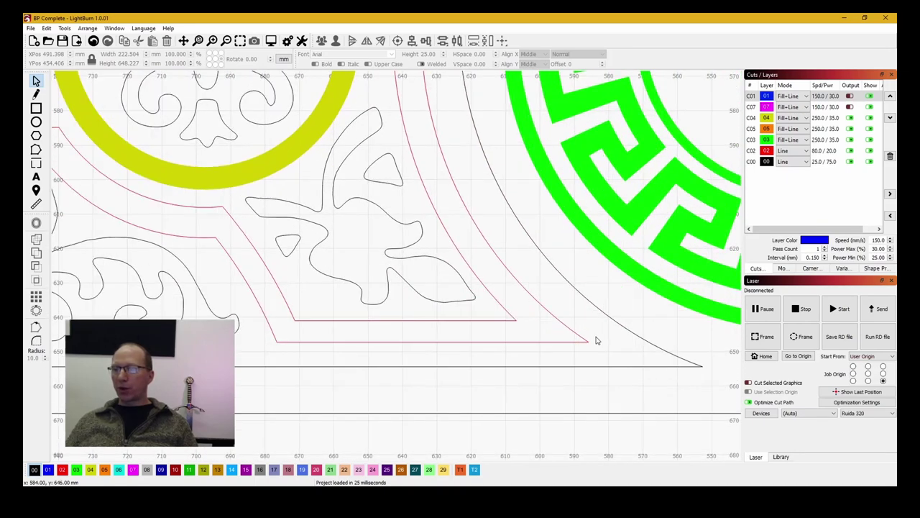
scroll(514, 251, "down", 2)
left_click_drag(509, 222, 440, 421)
left_click_drag(429, 268, 423, 342)
left_click_drag(399, 216, 415, 300)
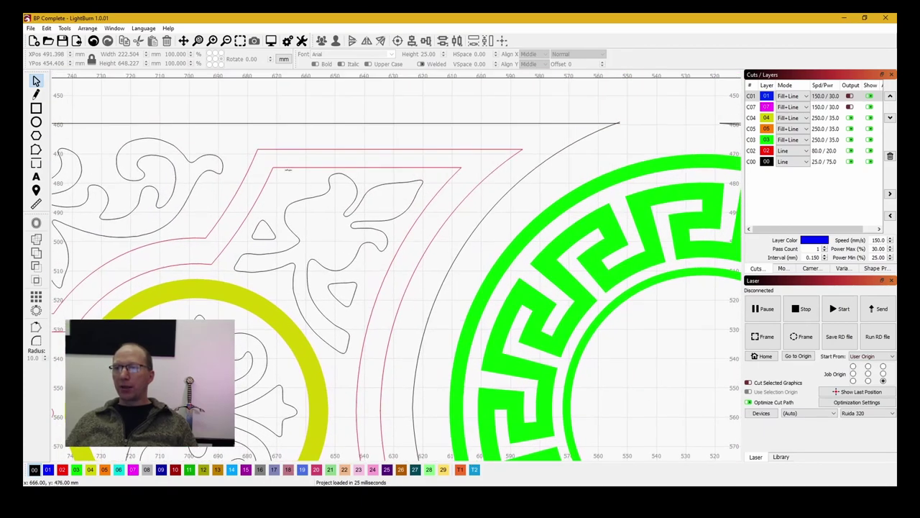
scroll(223, 268, "down", 6)
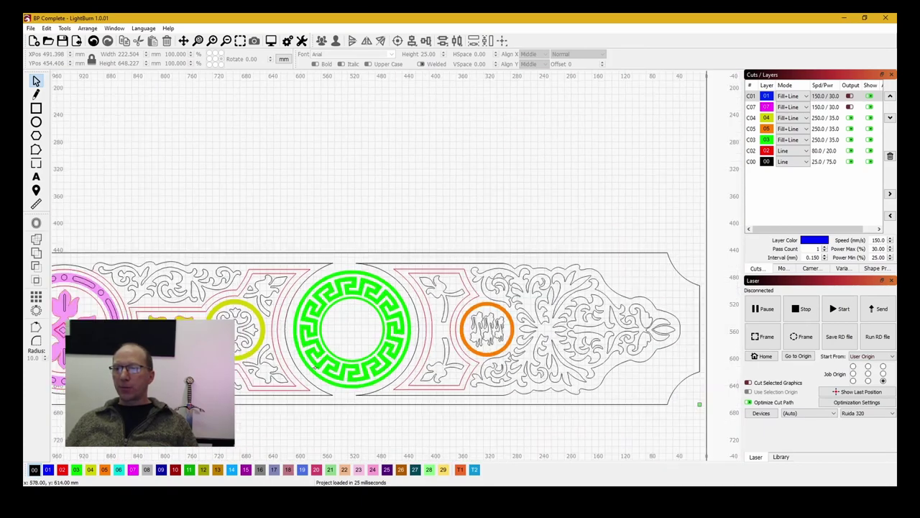
scroll(294, 421, "down", 2)
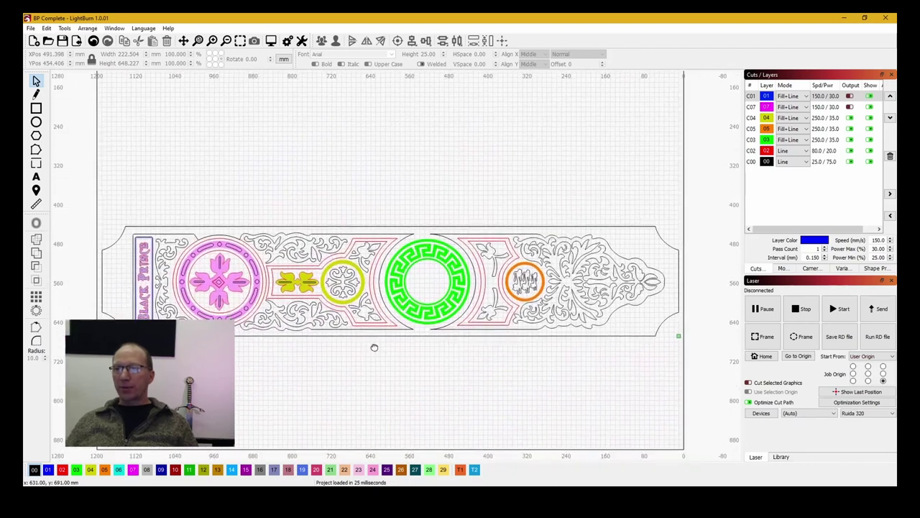